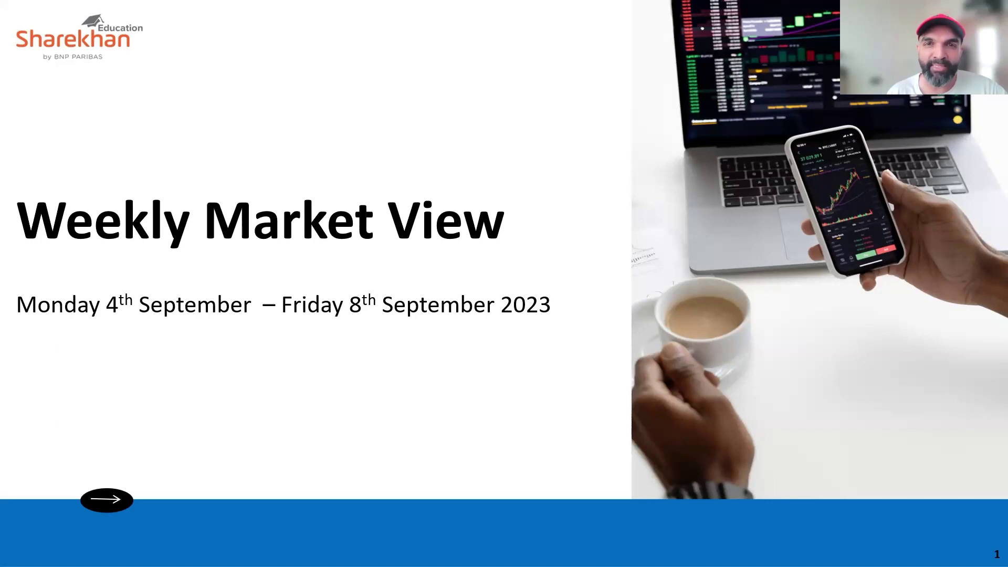
Step: Switch to TradeTiger and draw a retracement line on the monthly NIFTY chart over the March 2023 candle, from about 16840 to 17794
key("alt+Tab")
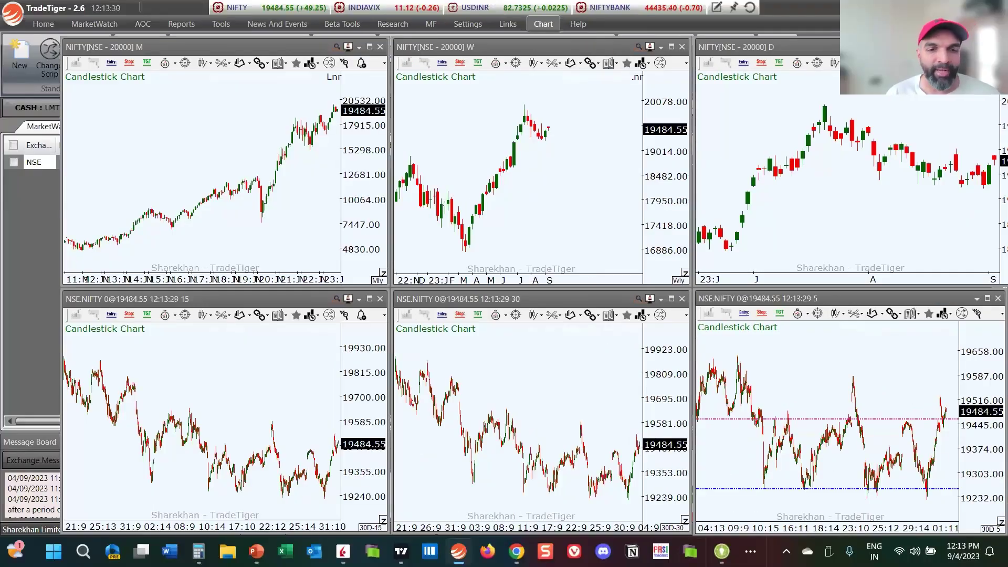
scroll(247, 221, "up", 3)
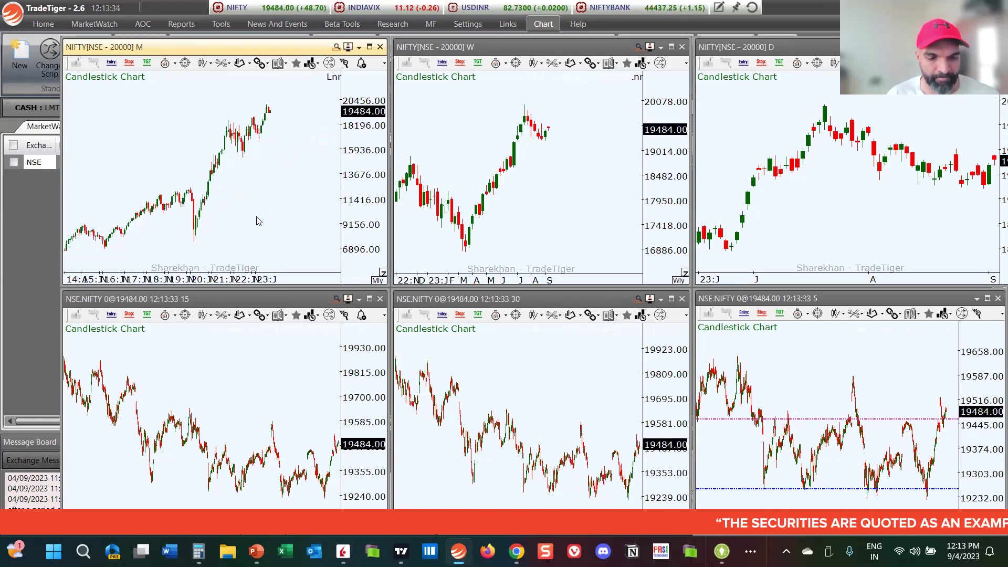
double_click(257, 220)
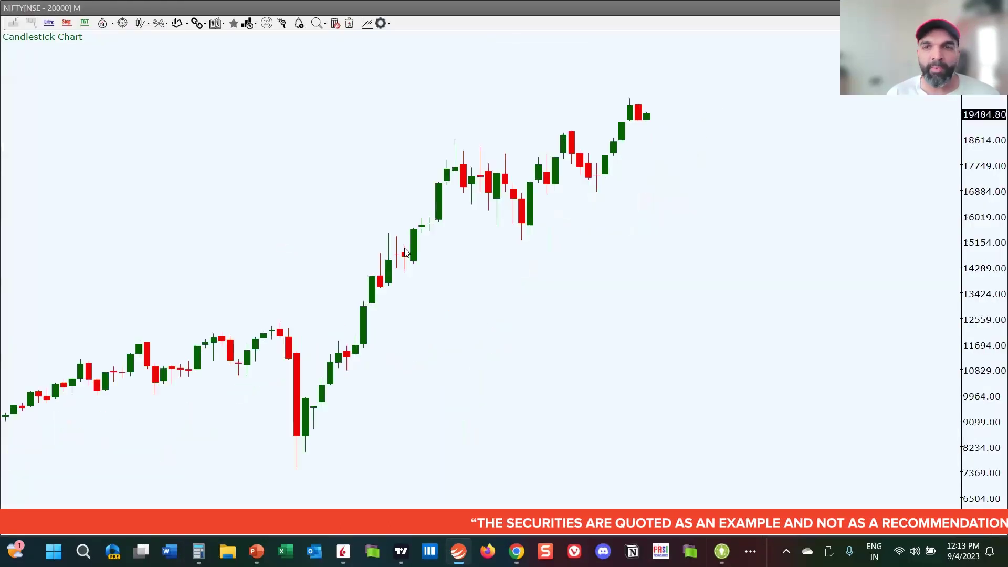
scroll(423, 294, "up", 5)
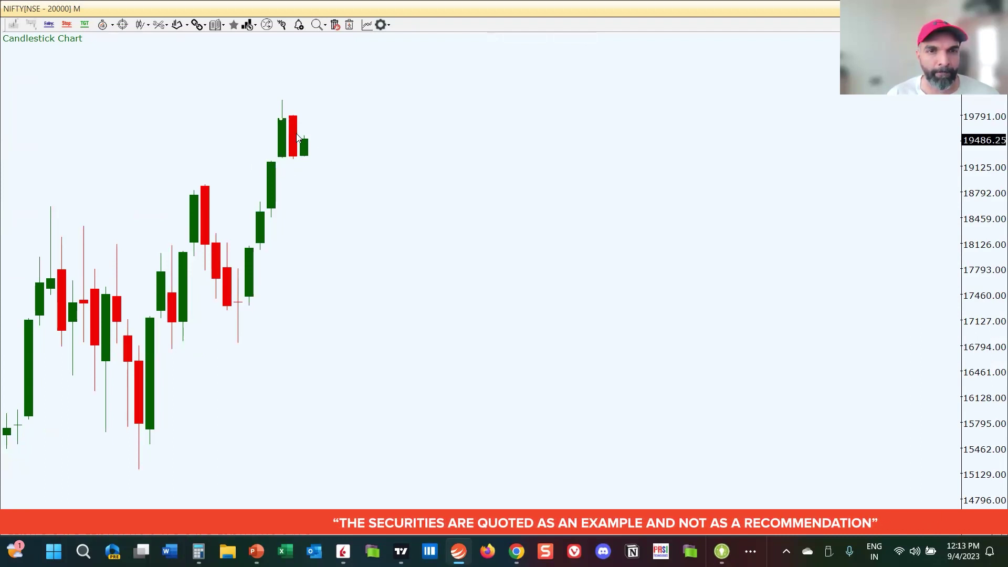
scroll(362, 137, "up", 1)
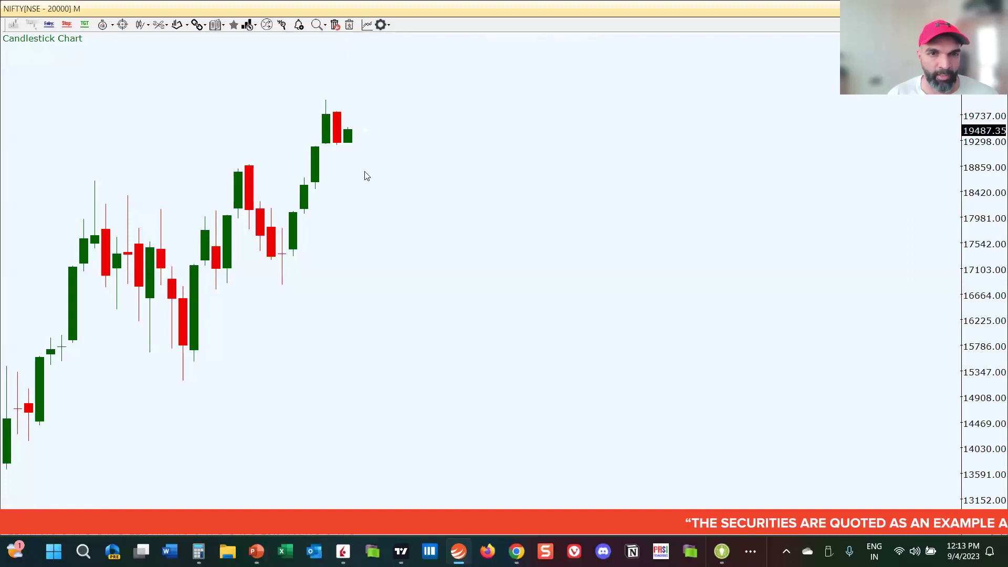
left_click(160, 25)
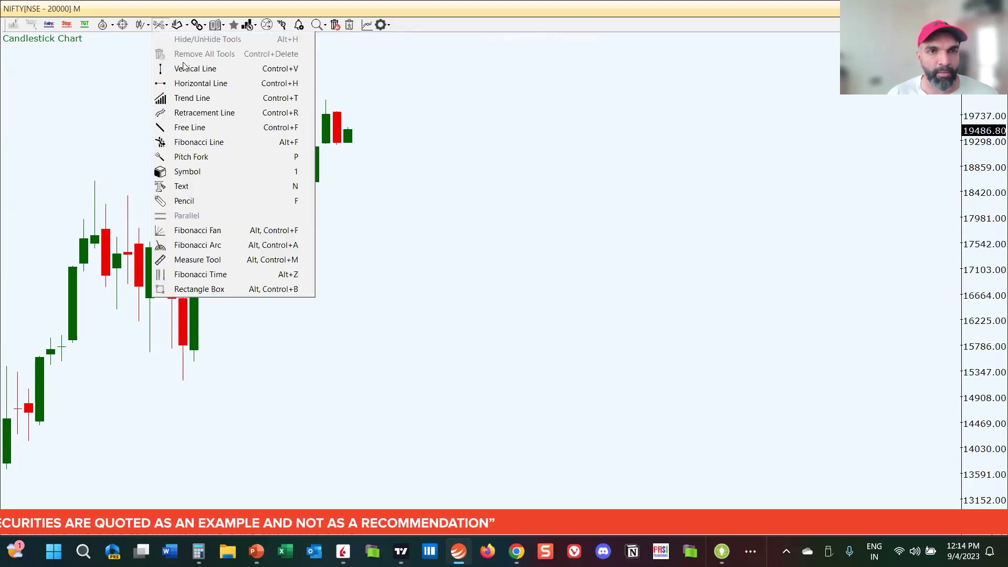
left_click(212, 114)
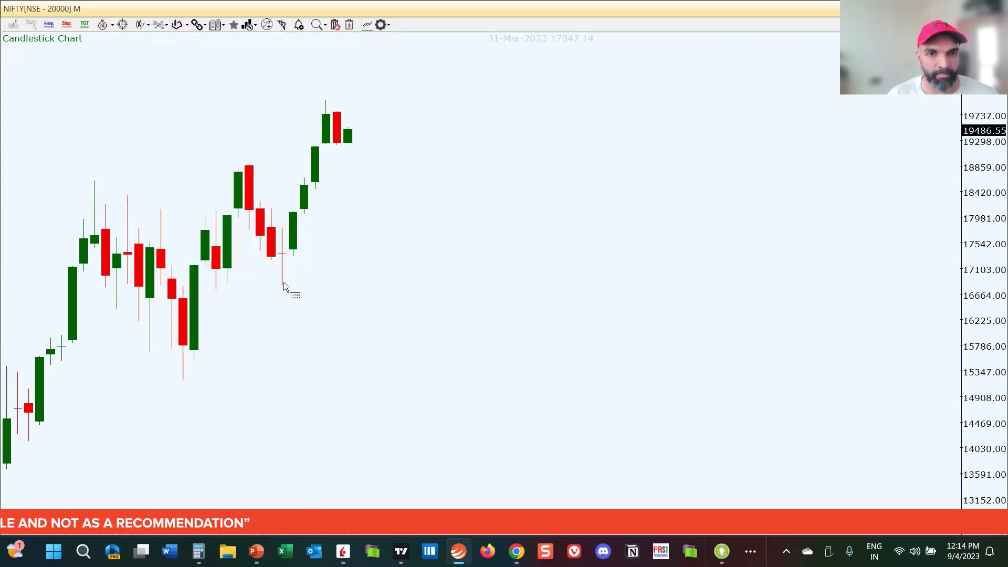
mouse_move(282, 282)
left_mouse_down()
mouse_move(336, 251)
mouse_move(351, 228)
left_mouse_up()
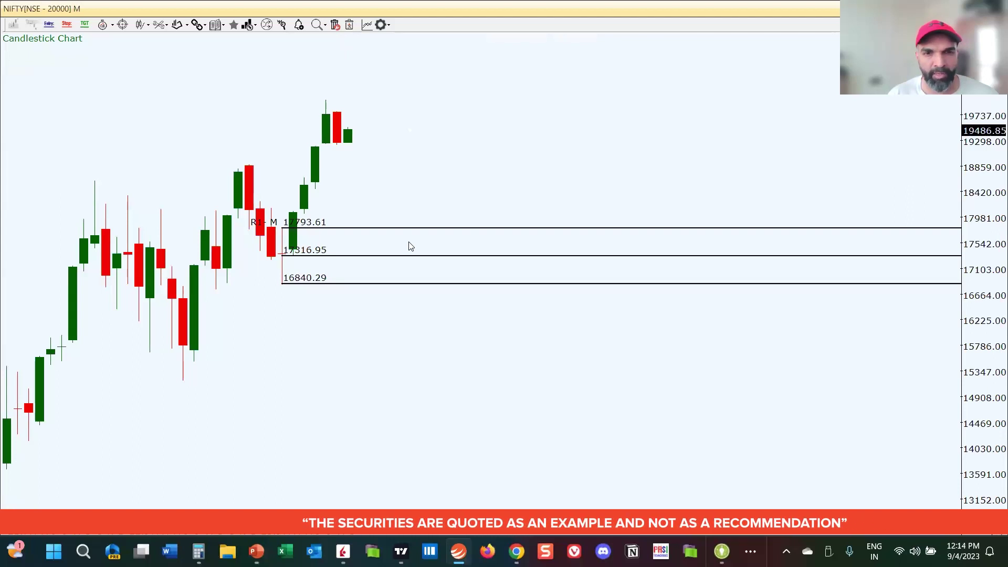
scroll(409, 246, "up", 1)
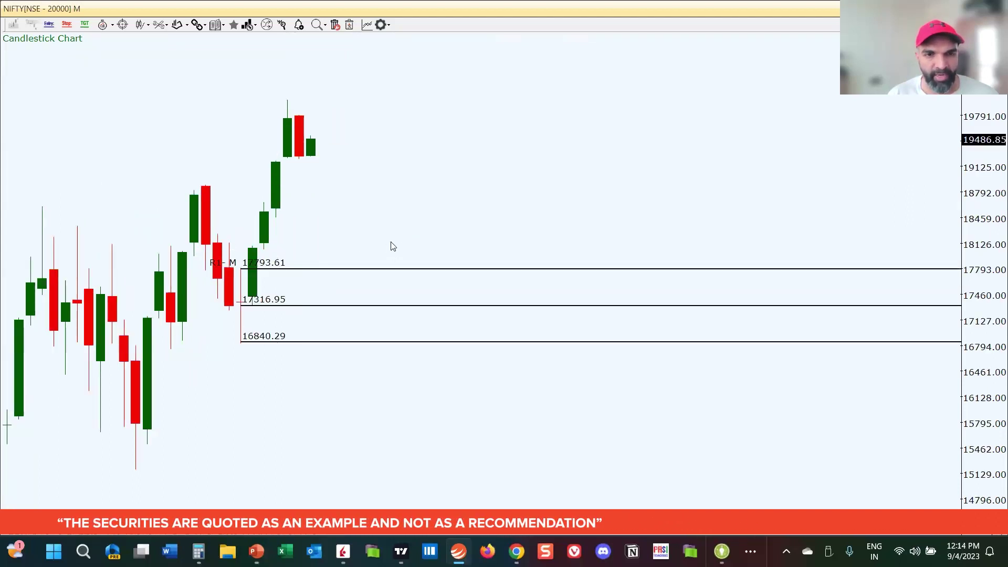
double_click(389, 242)
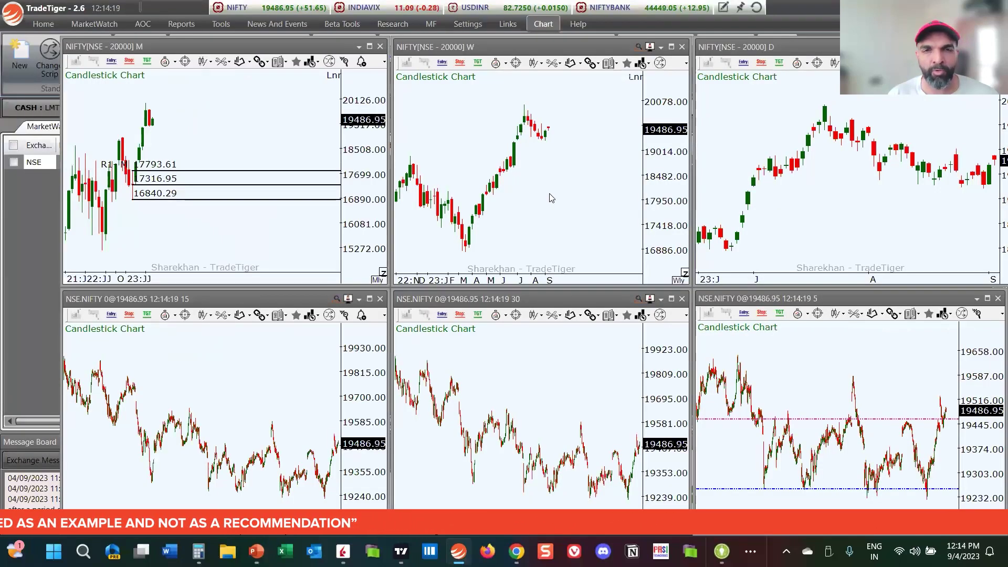
Step: Enlarge the weekly NIFTY chart, examine the latest weekly candles, and return to the multi-chart layout
double_click(551, 198)
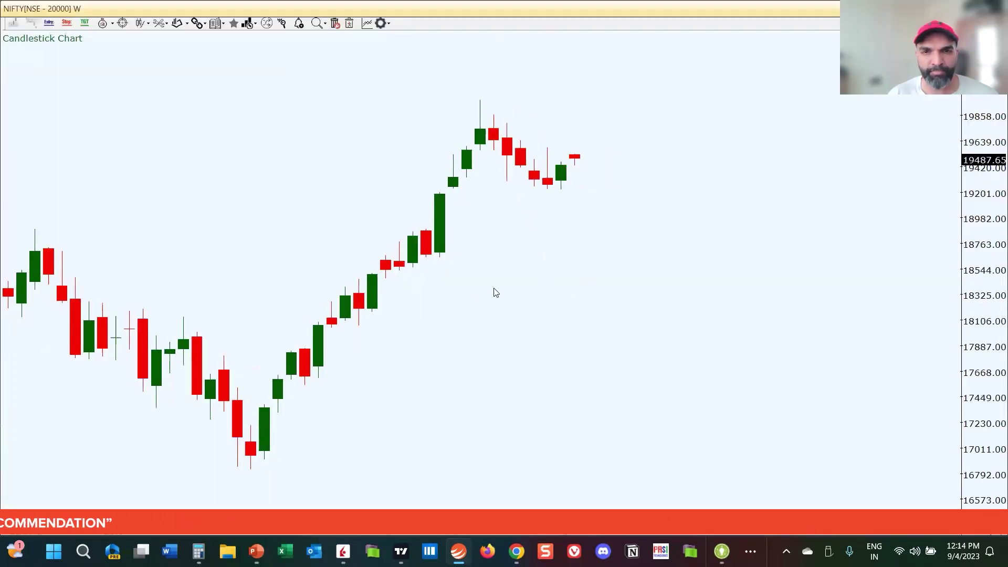
left_click_drag(444, 292, 366, 260)
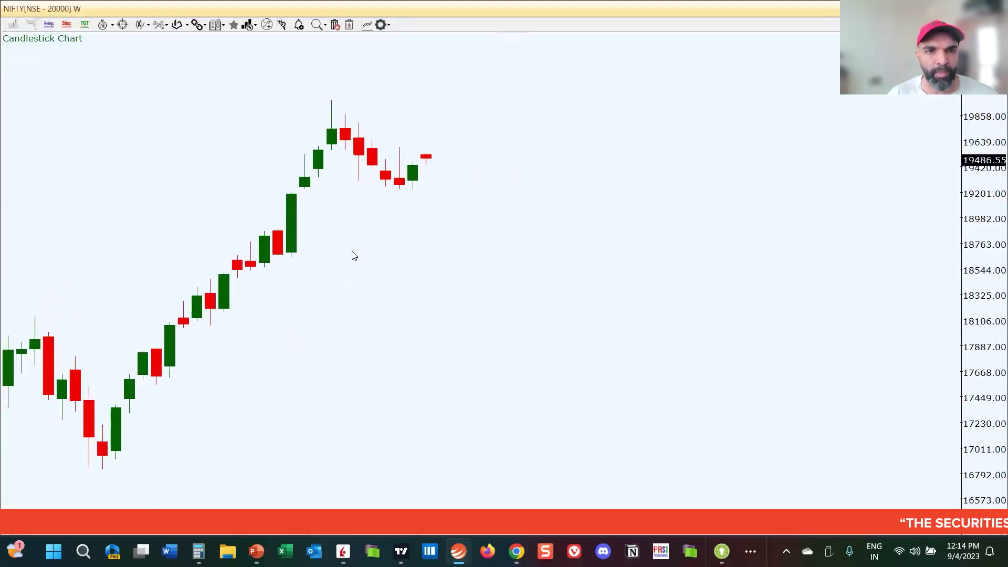
scroll(354, 256, "down", 1)
scroll(403, 246, "up", 2)
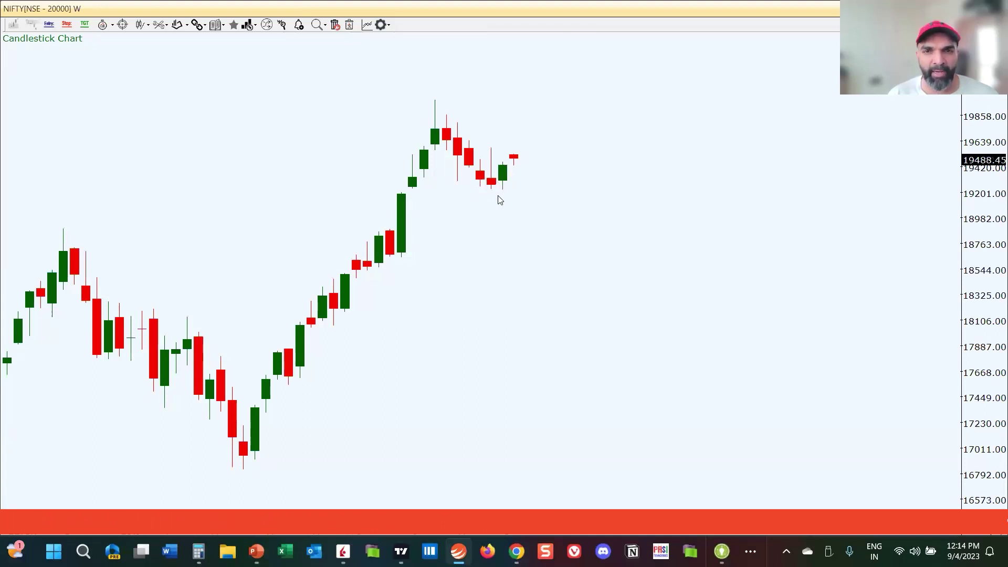
left_click_drag(502, 194, 453, 254)
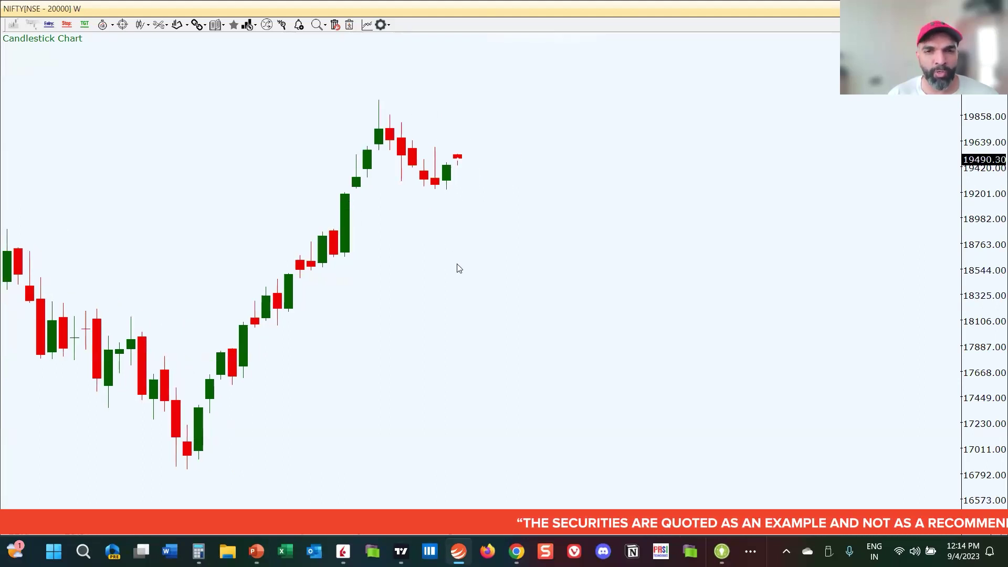
double_click(466, 263)
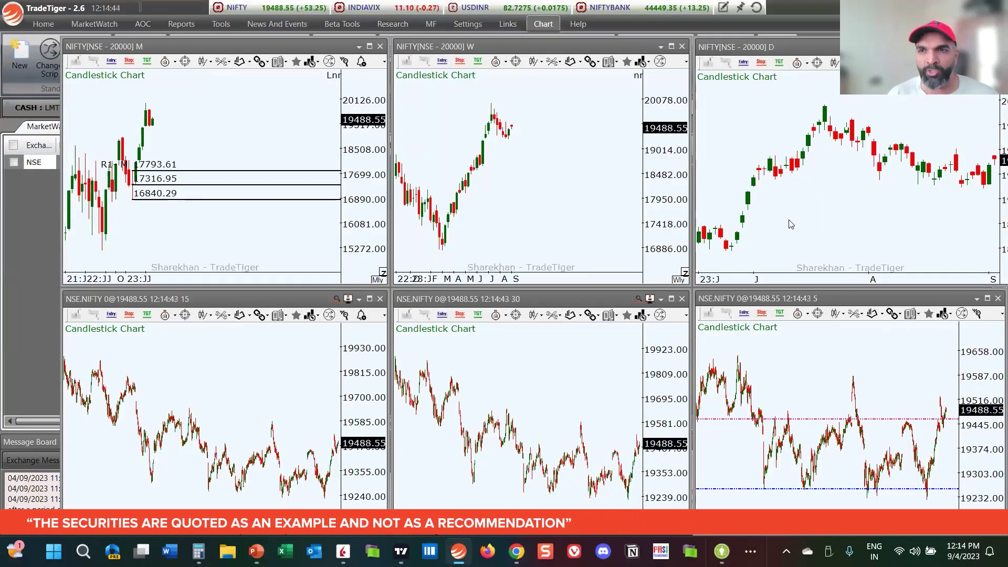
Step: Enlarge the daily NIFTY chart and draw a retracement line over the candle before the gap down, from about 19793 to 19707
double_click(773, 222)
scroll(707, 249, "down", 8)
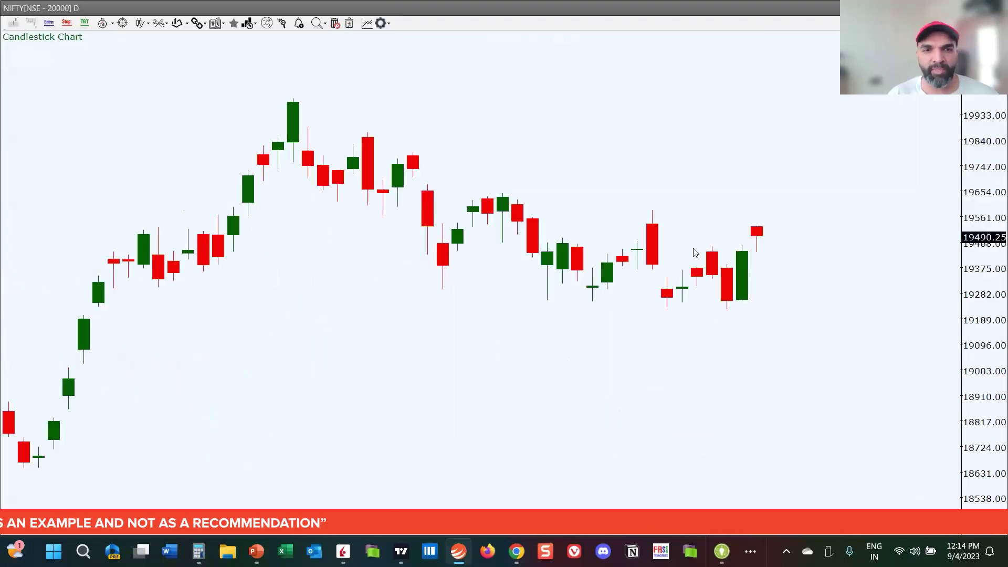
left_click_drag(623, 279, 532, 281)
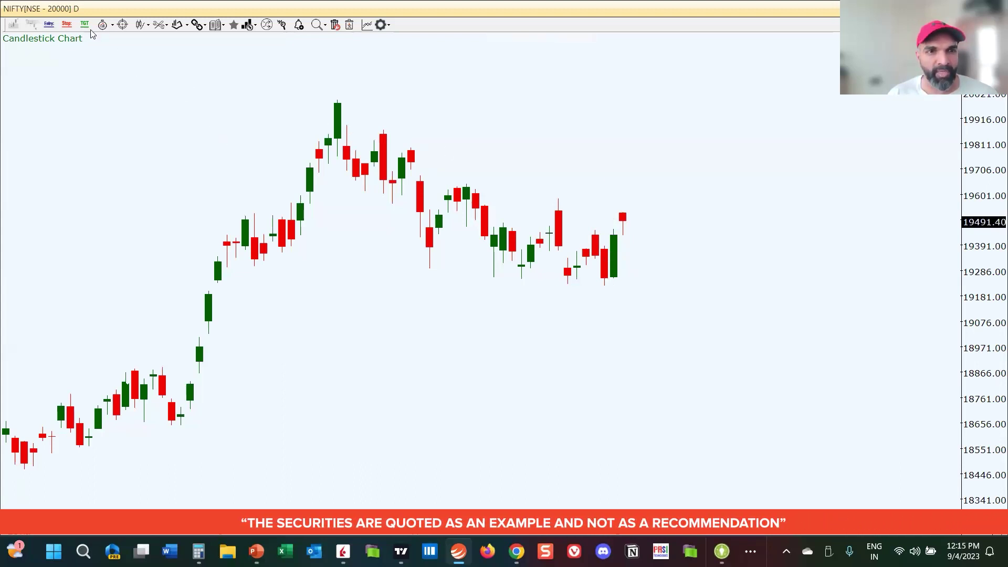
left_click(160, 25)
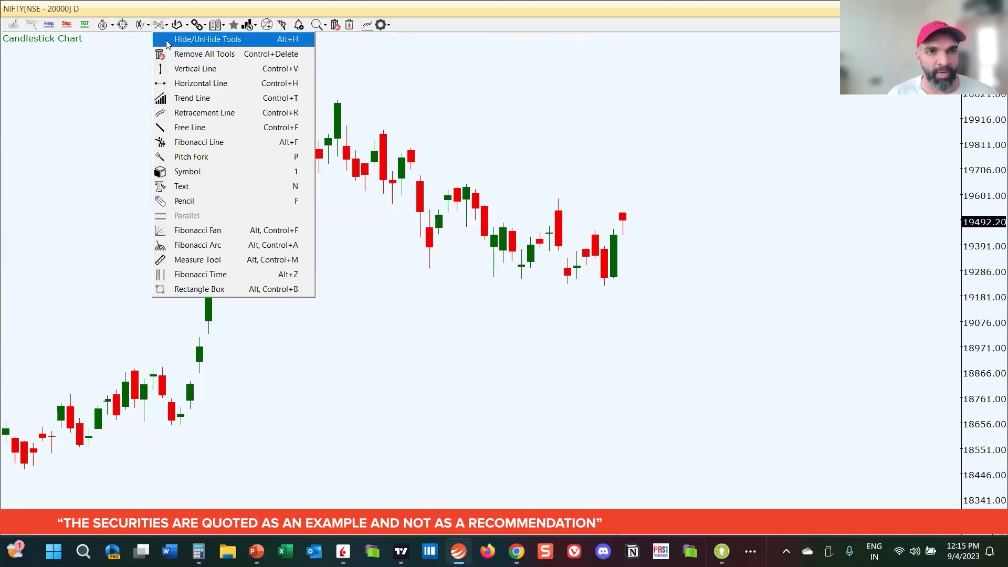
left_click(196, 112)
mouse_move(411, 148)
left_mouse_down()
mouse_move(413, 165)
mouse_move(434, 173)
left_mouse_up()
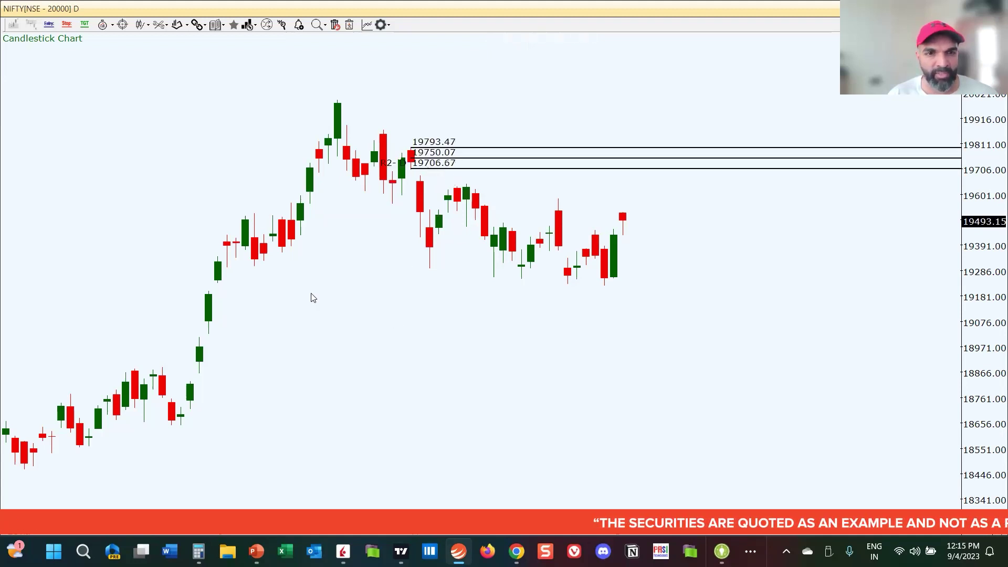
Step: Add a second retracement line on the daily NIFTY chart over the rally candle, from about 18867 to 19012
left_click(160, 25)
left_click(197, 113)
left_click_drag(204, 365, 227, 337)
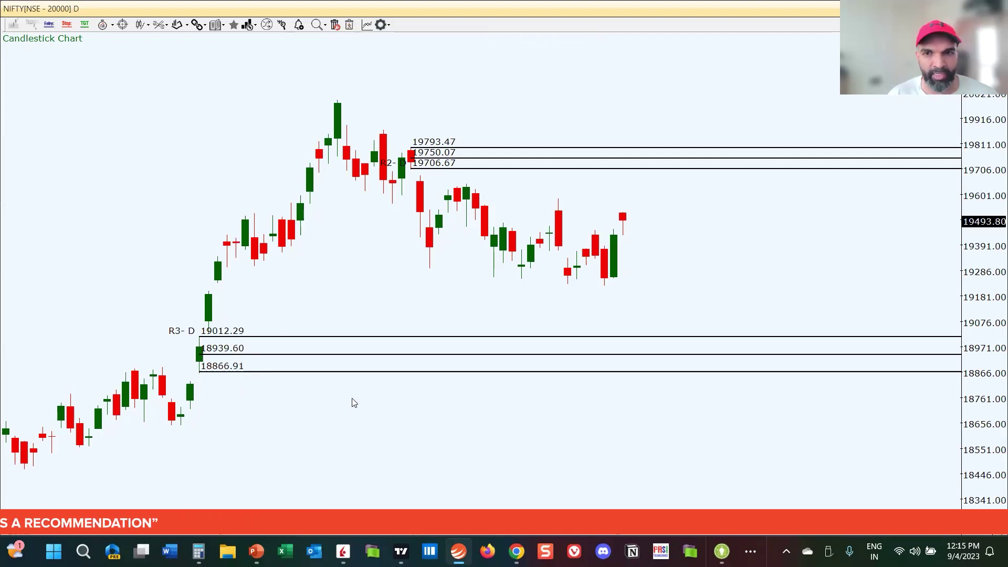
scroll(559, 329, "up", 1)
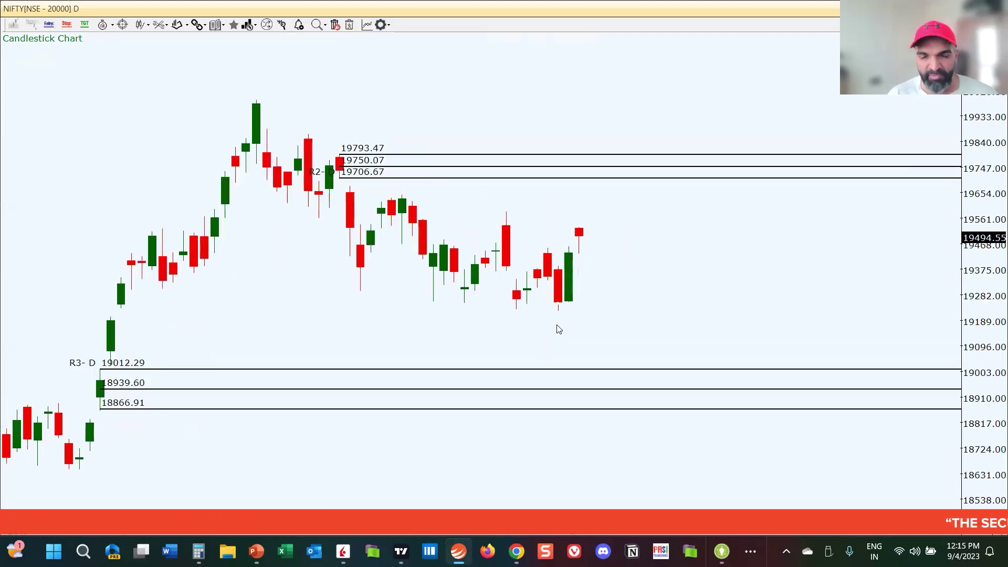
scroll(582, 255, "down", 1)
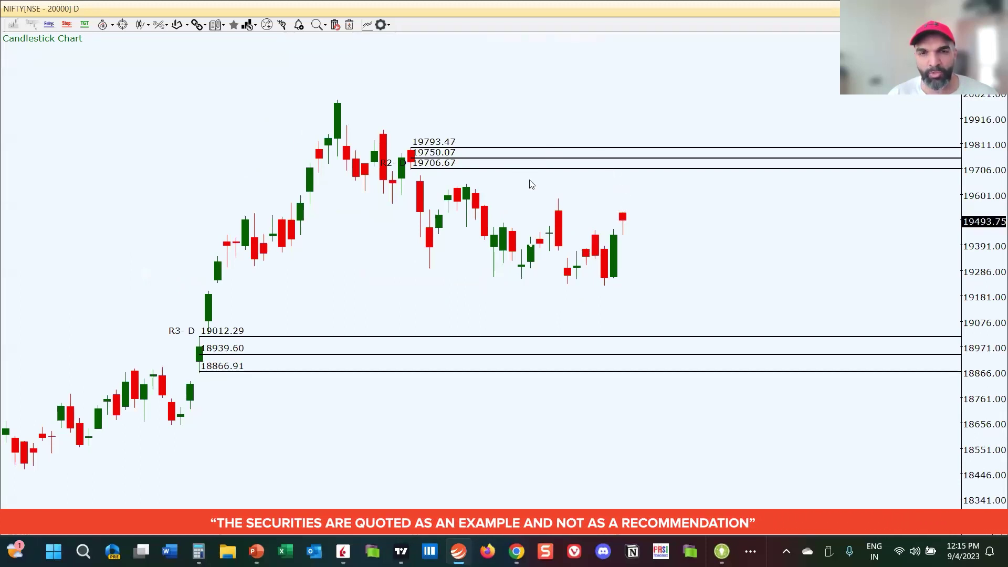
left_click_drag(632, 210, 568, 204)
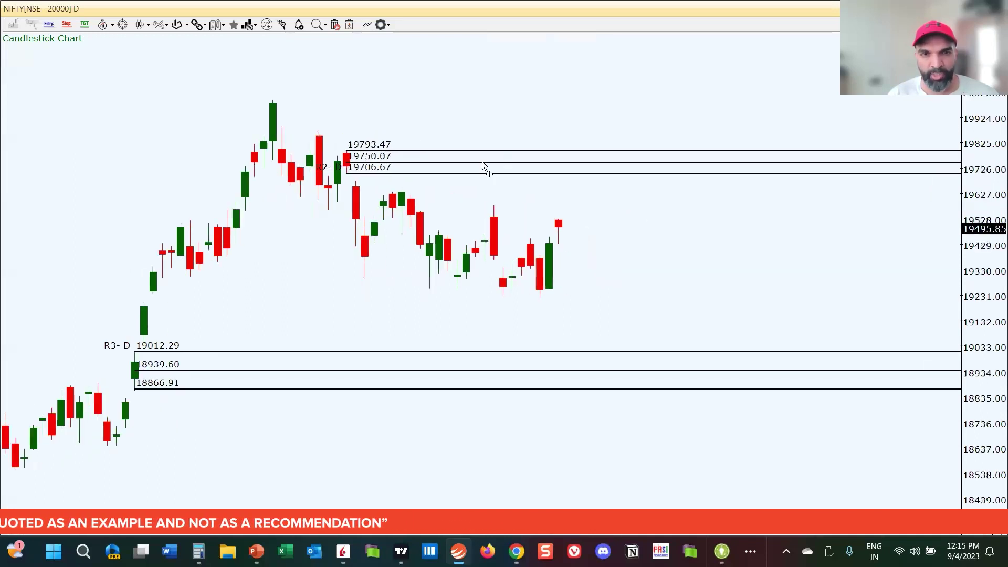
double_click(457, 196)
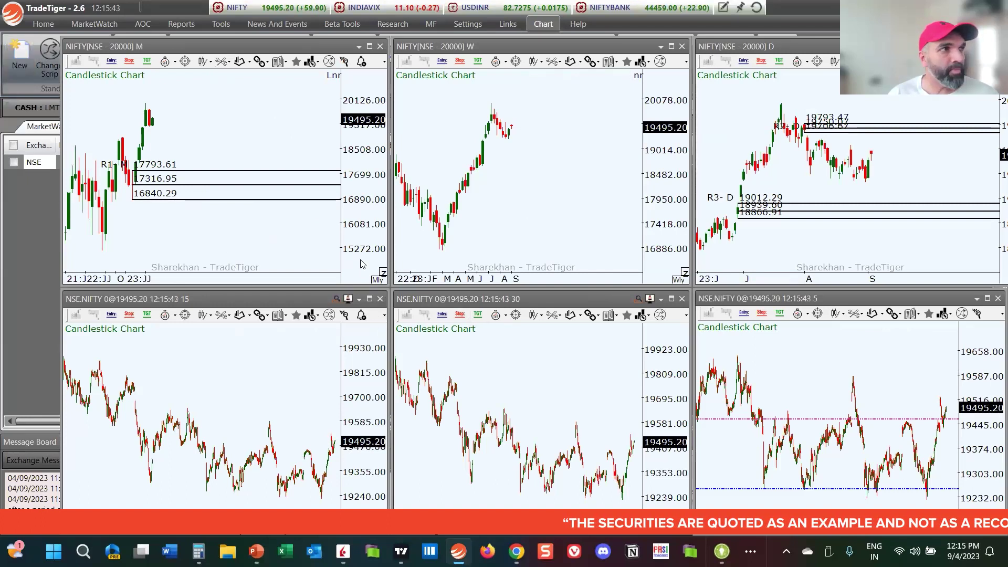
Step: Place a horizontal line on the enlarged daily NIFTY chart at the recent swing high, at about 19592
double_click(787, 177)
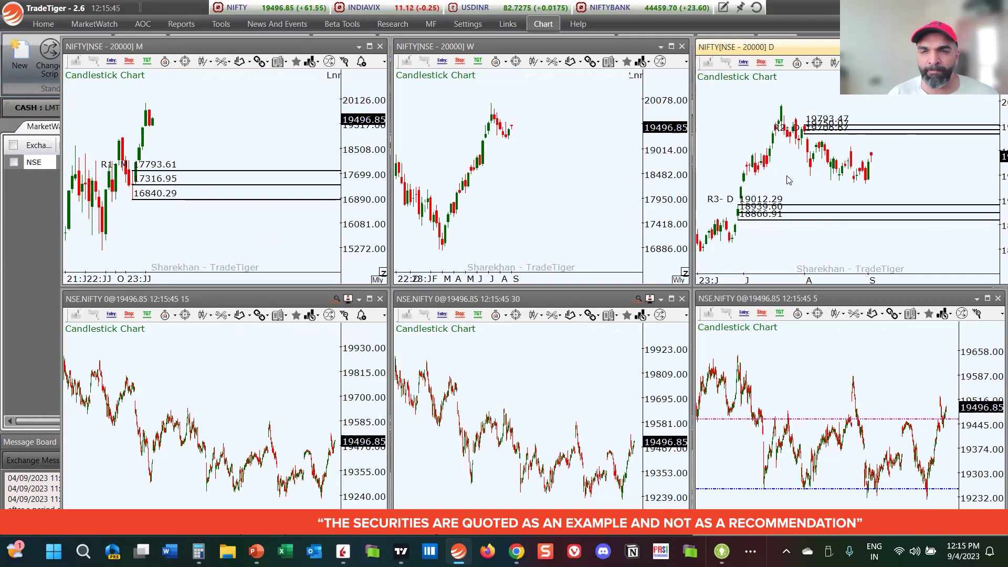
scroll(639, 263, "up", 2)
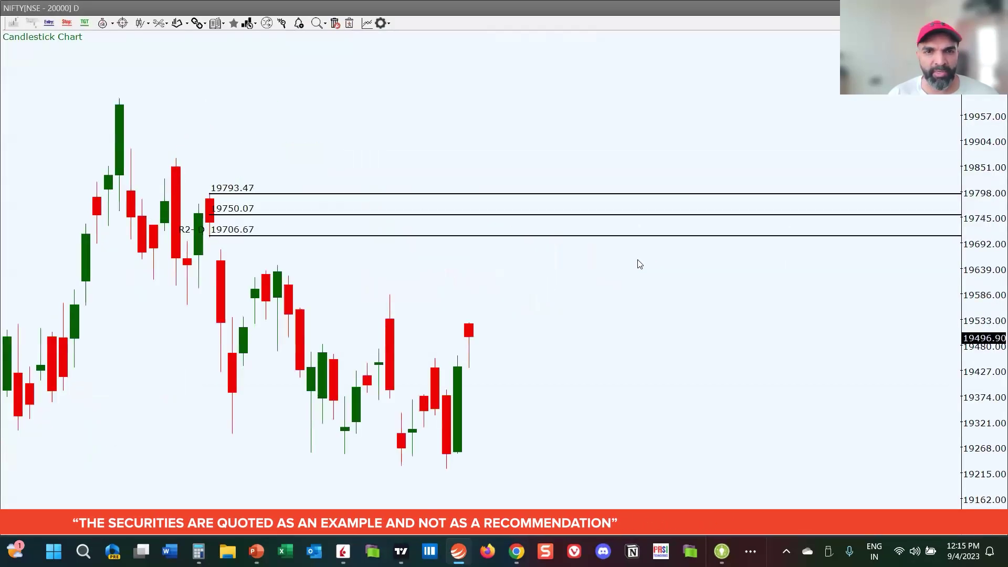
left_click(166, 23)
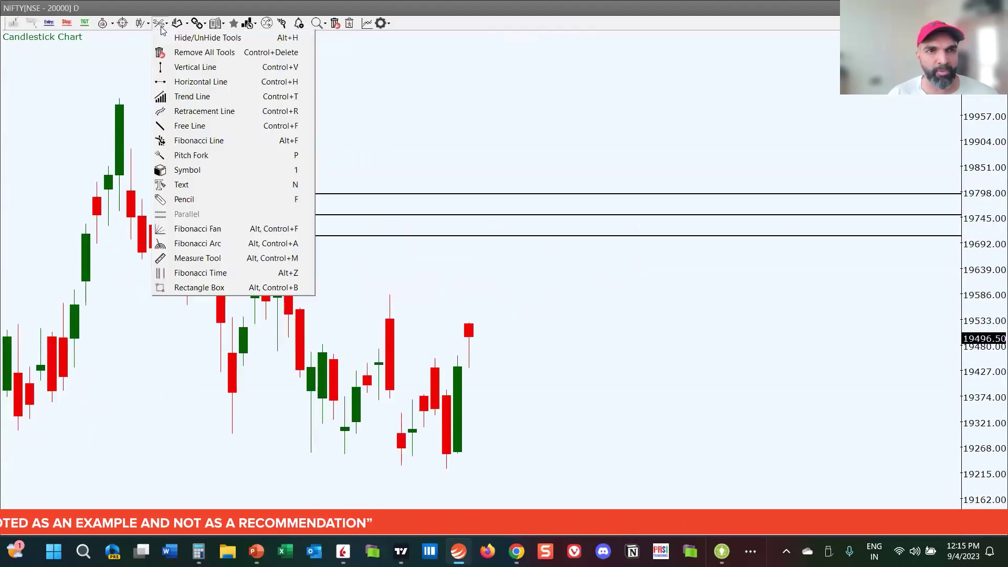
left_click(175, 83)
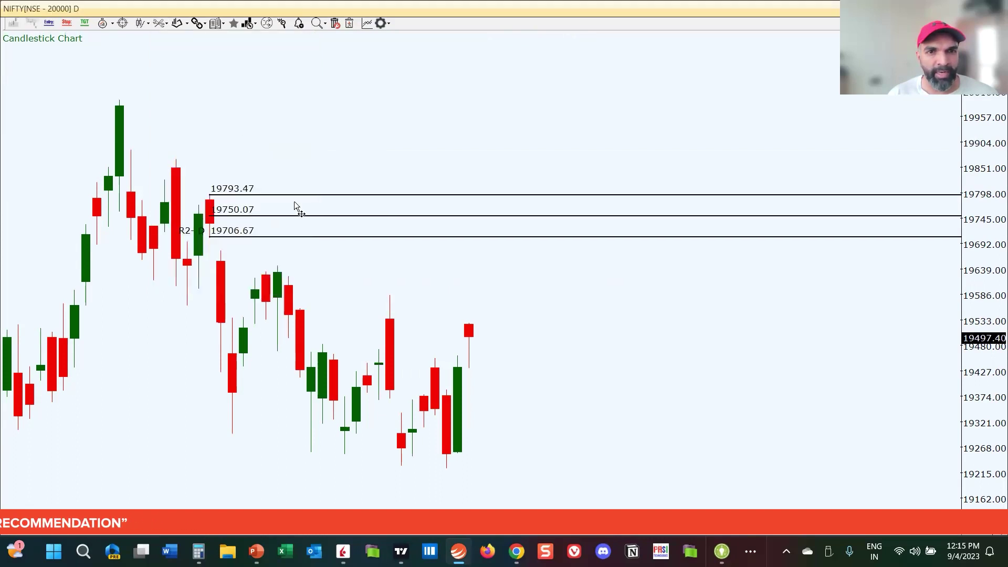
left_click(160, 24)
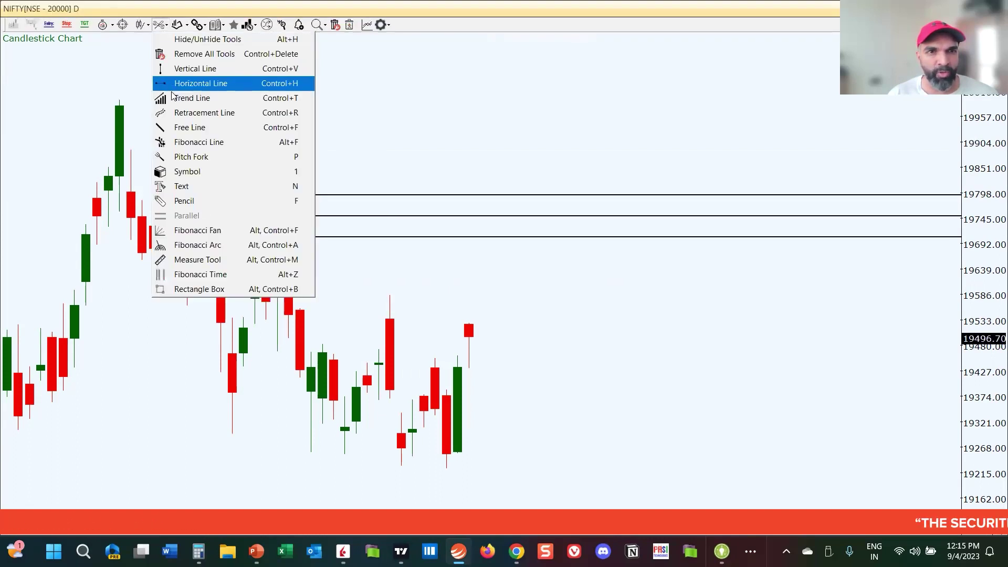
left_click(176, 81)
left_click(369, 252)
left_click_drag(390, 268, 391, 291)
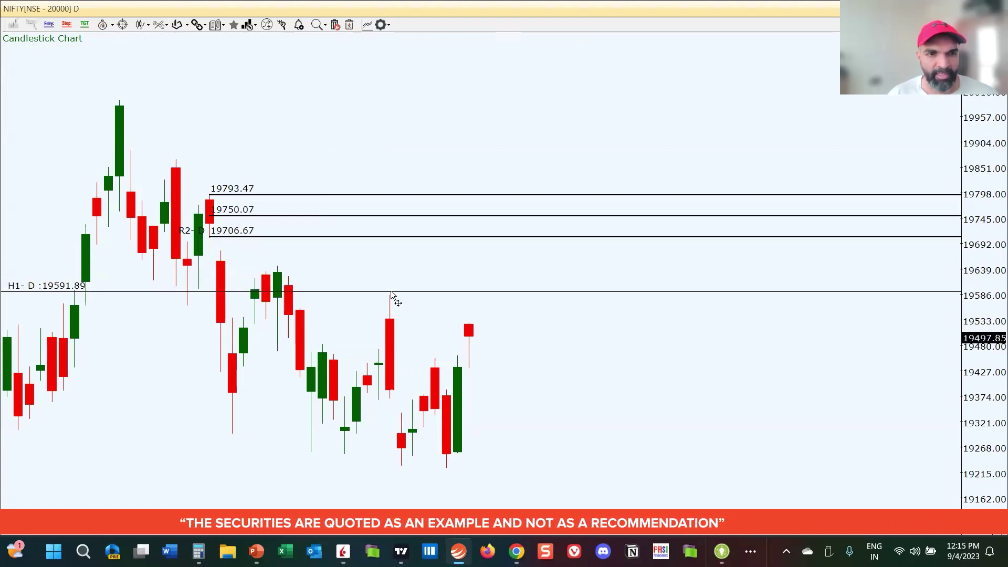
Step: Name the horizontal line "19600 Highest CALL OI" and save its settings
double_click(390, 291)
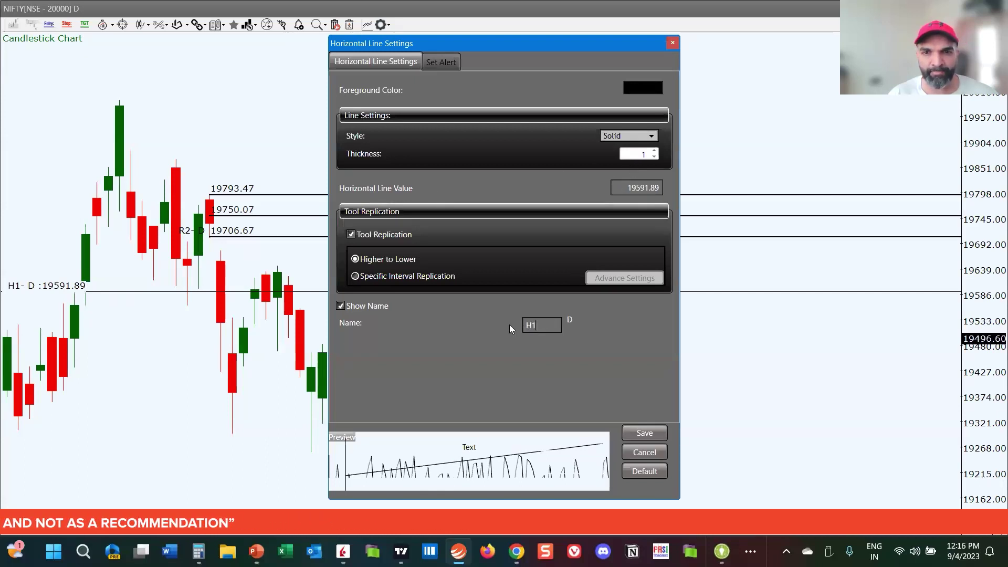
type("19600")
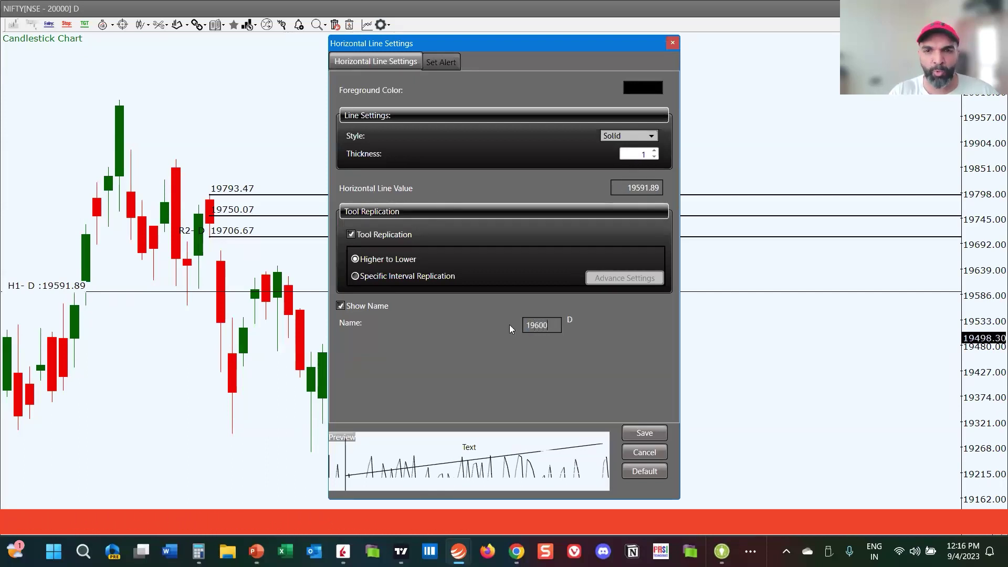
key("BackSpace")
key("BackSpace")
key("BackSpace")
key("BackSpace")
key("BackSpace")
type("Highest C")
type("ALL OI")
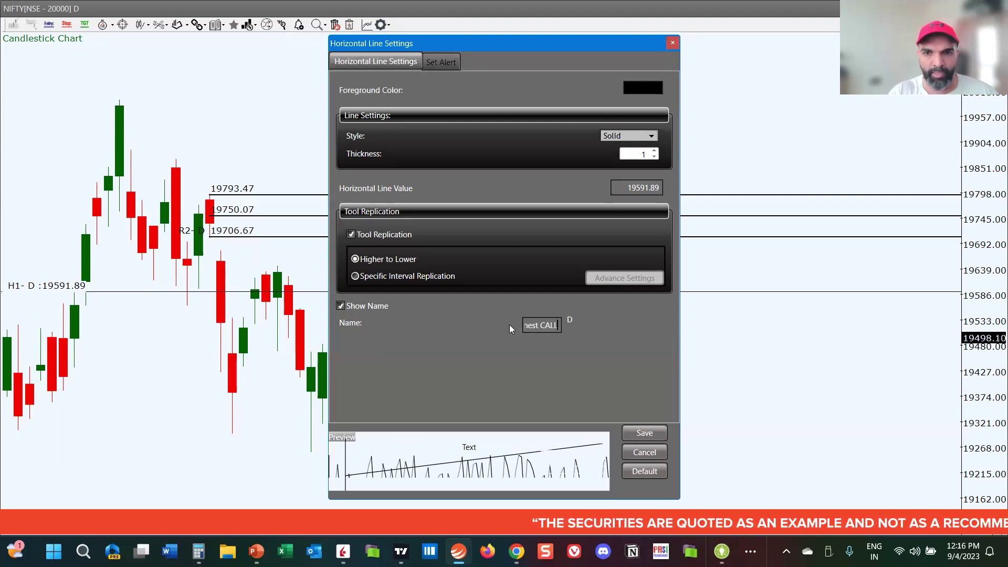
left_click(658, 434)
scroll(557, 392, "down", 2)
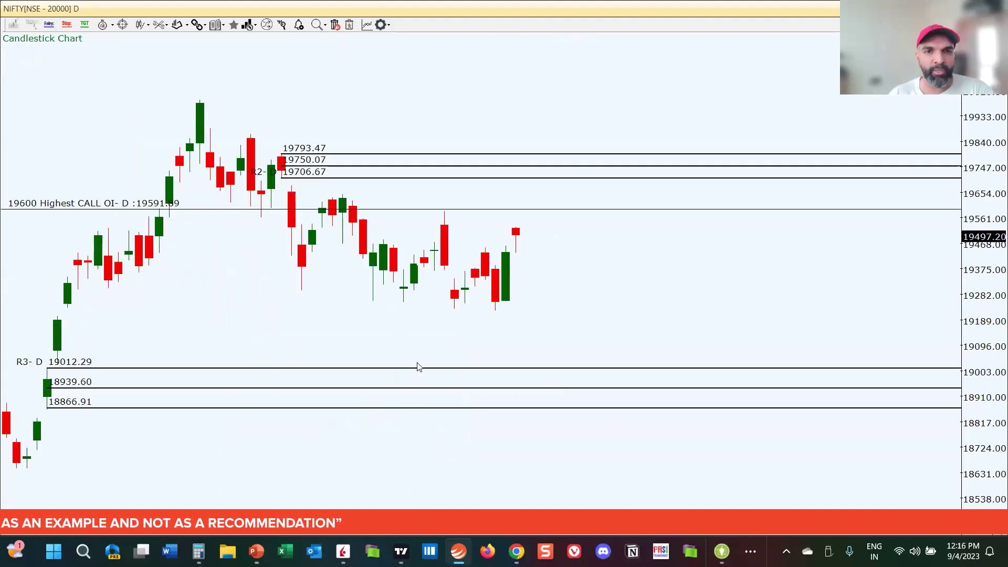
scroll(408, 358, "down", 1)
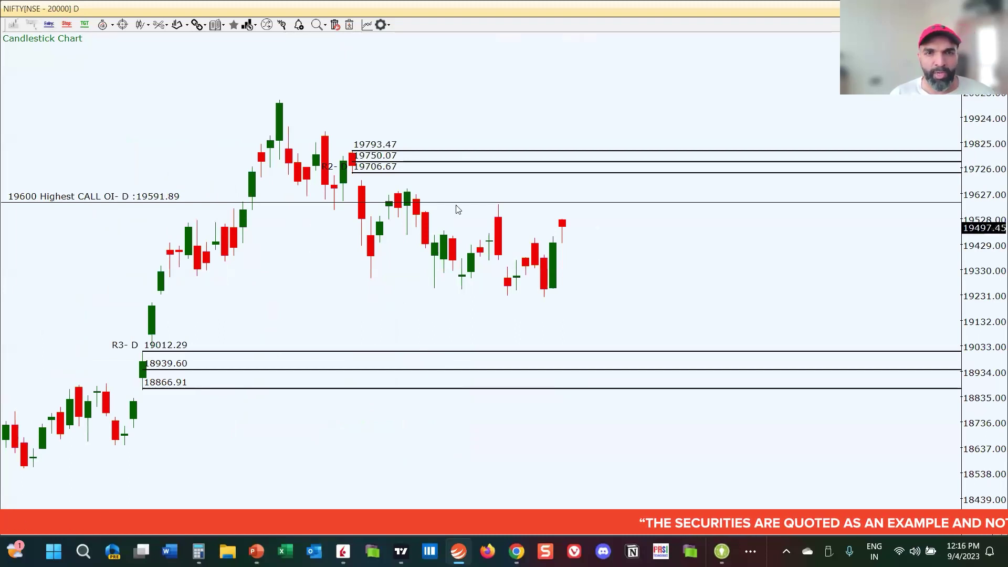
Step: Place a second horizontal line on the daily NIFTY chart at about 19301, name it "Highest Put OI" and save its settings
left_click(161, 24)
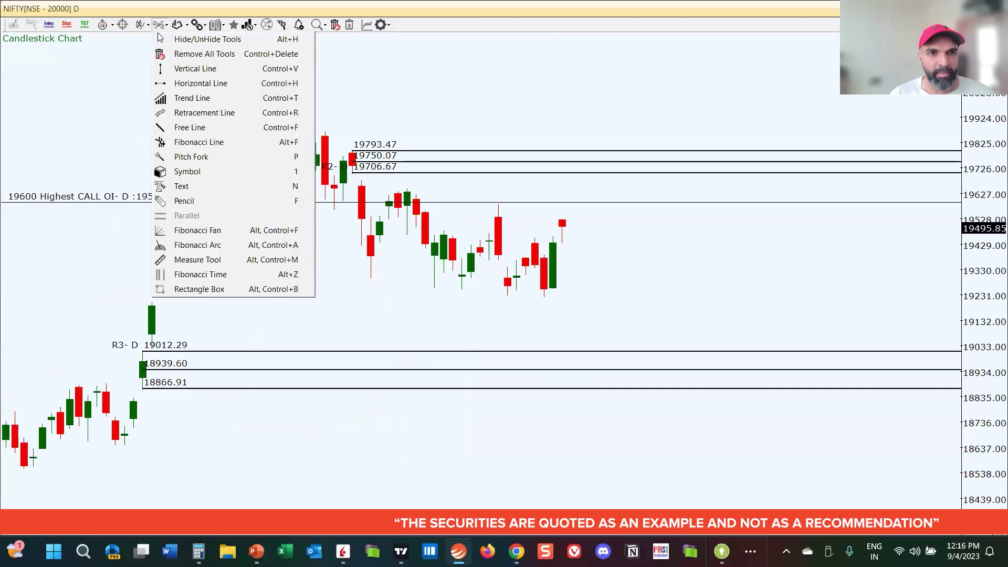
left_click(200, 83)
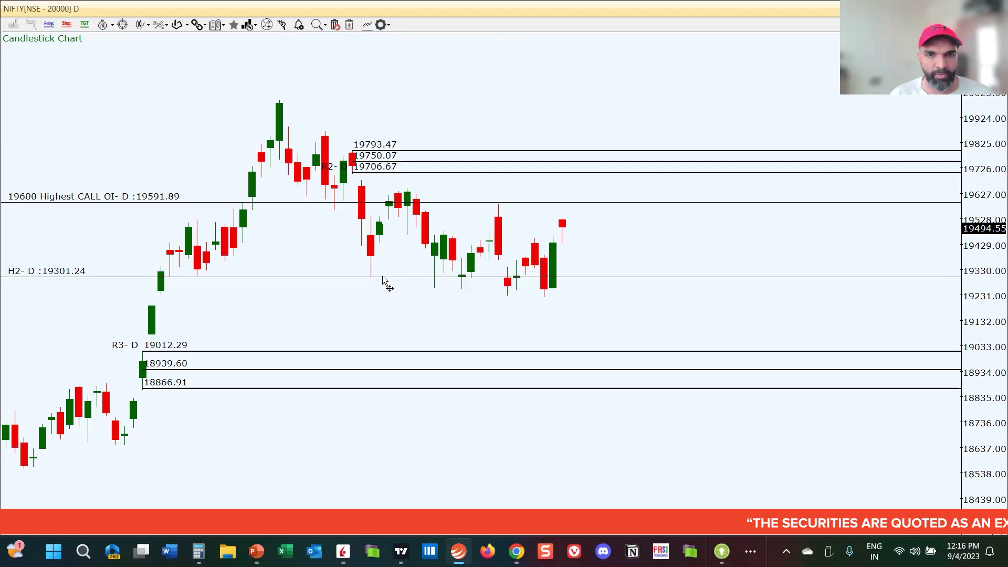
left_click(384, 277)
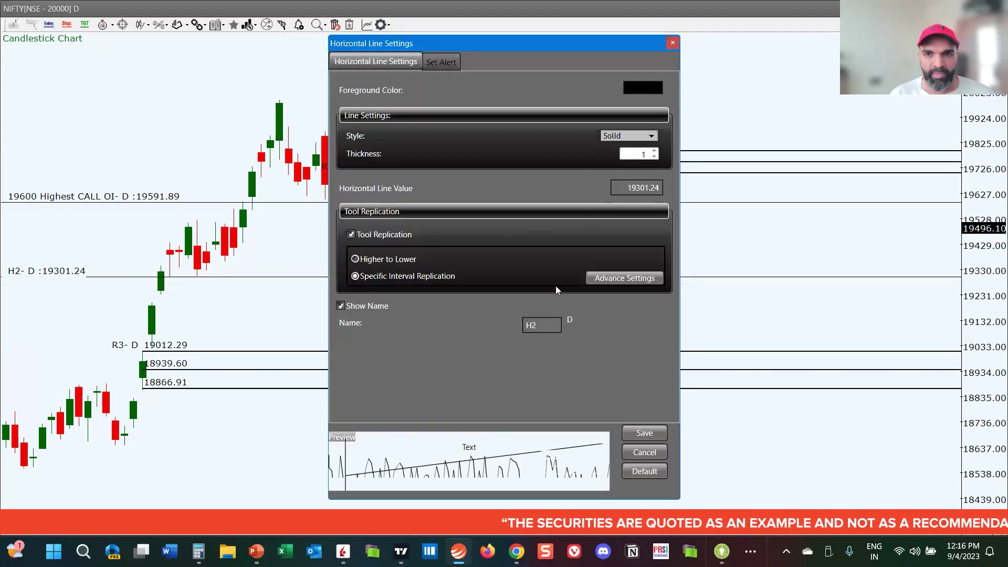
type("Highe")
type("Put O")
type("I")
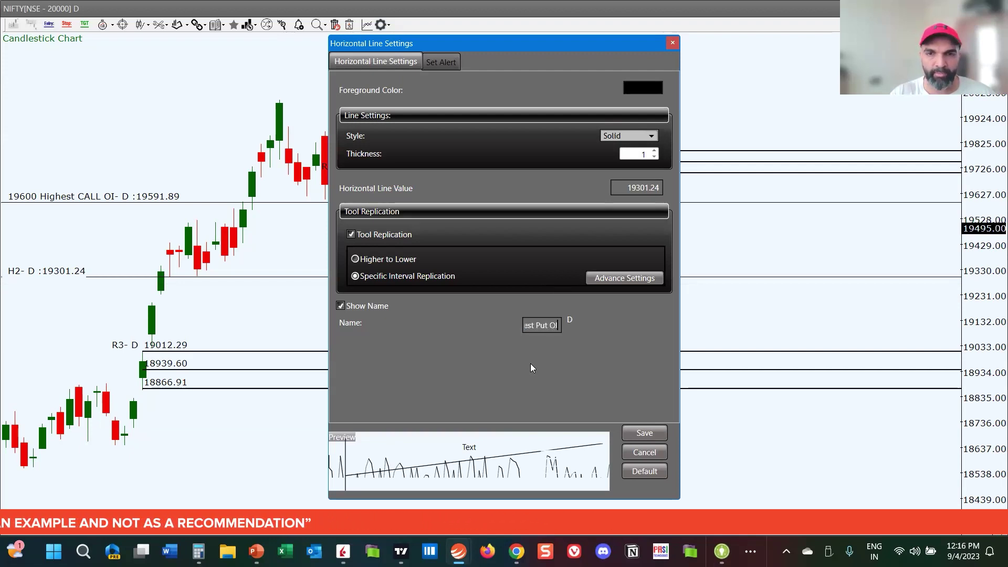
left_click(633, 433)
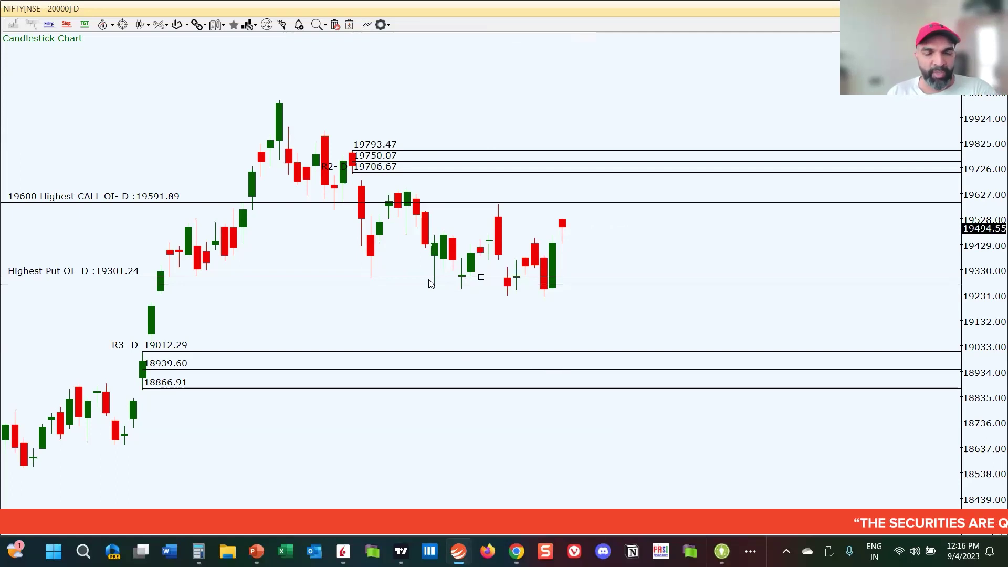
Step: Set the value of the "19600 Highest CALL OI" horizontal line to exactly 19600 and save its settings
double_click(319, 202)
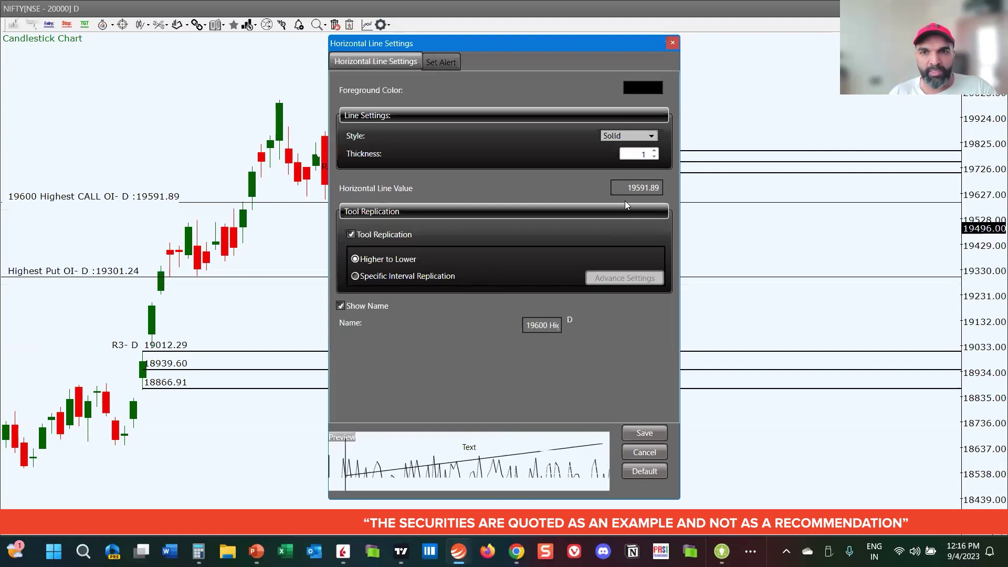
left_click_drag(624, 188, 678, 200)
type("19600")
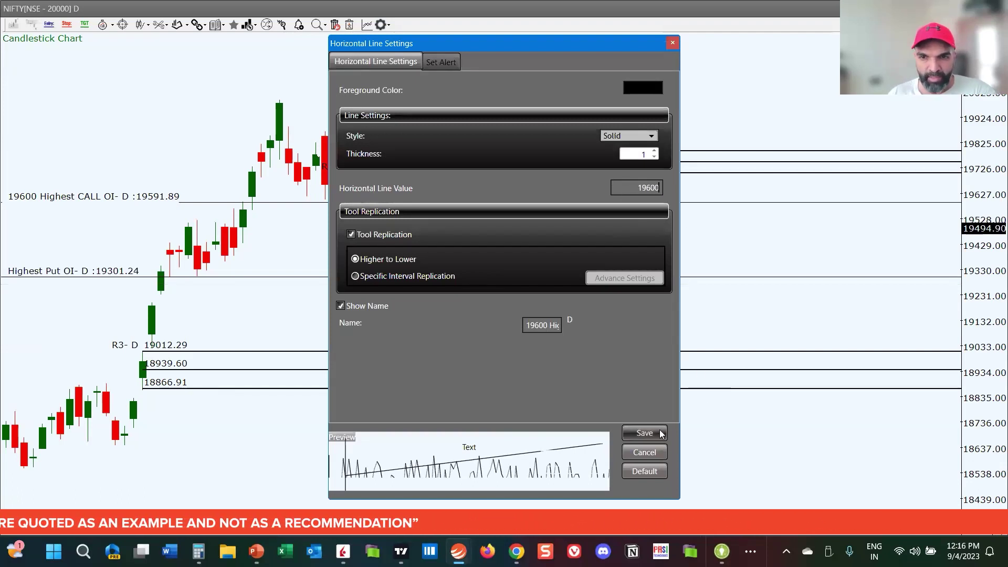
left_click(659, 433)
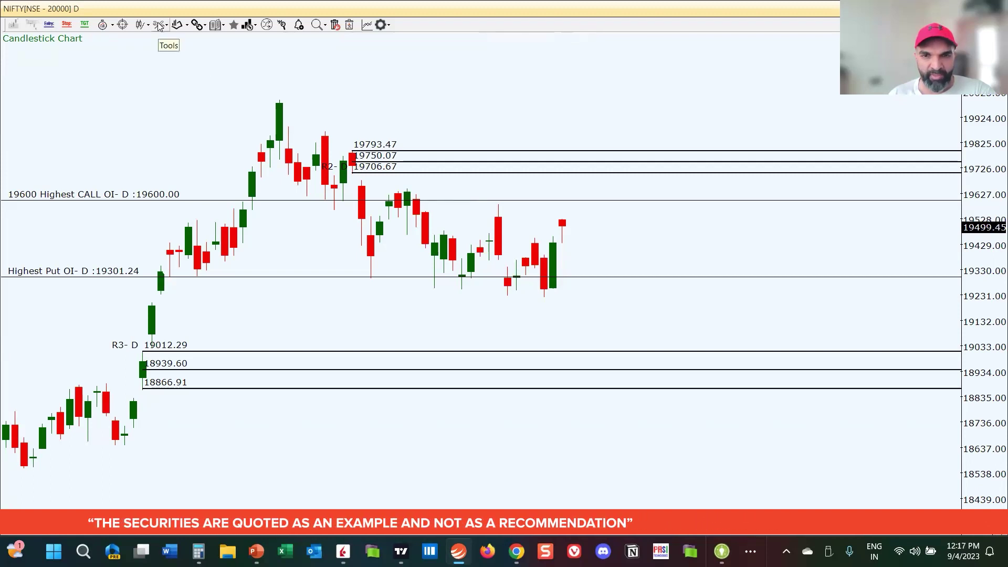
left_click(177, 24)
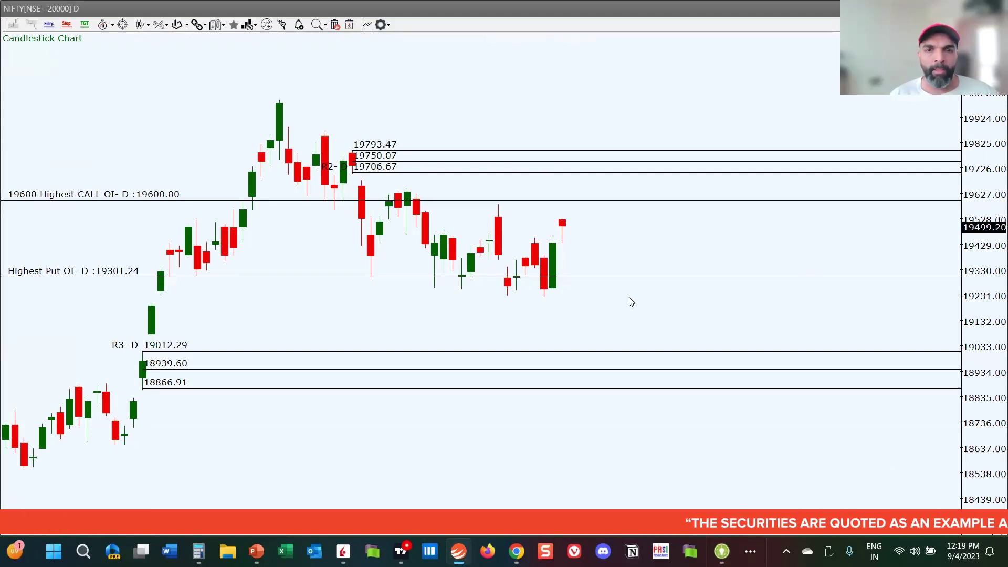
scroll(598, 309, "up", 1)
scroll(587, 344, "down", 2)
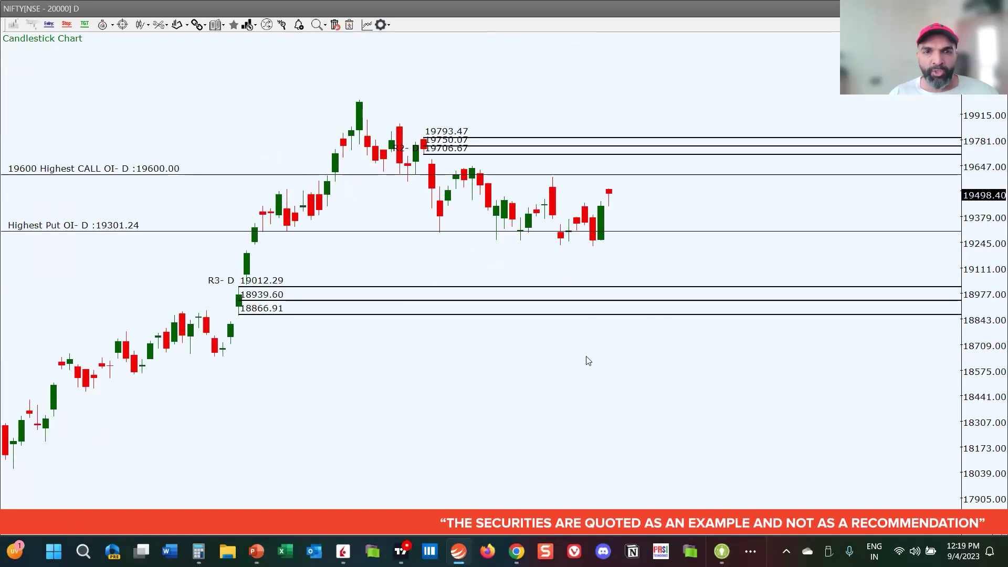
left_click(581, 377)
left_click_drag(582, 377, 540, 380)
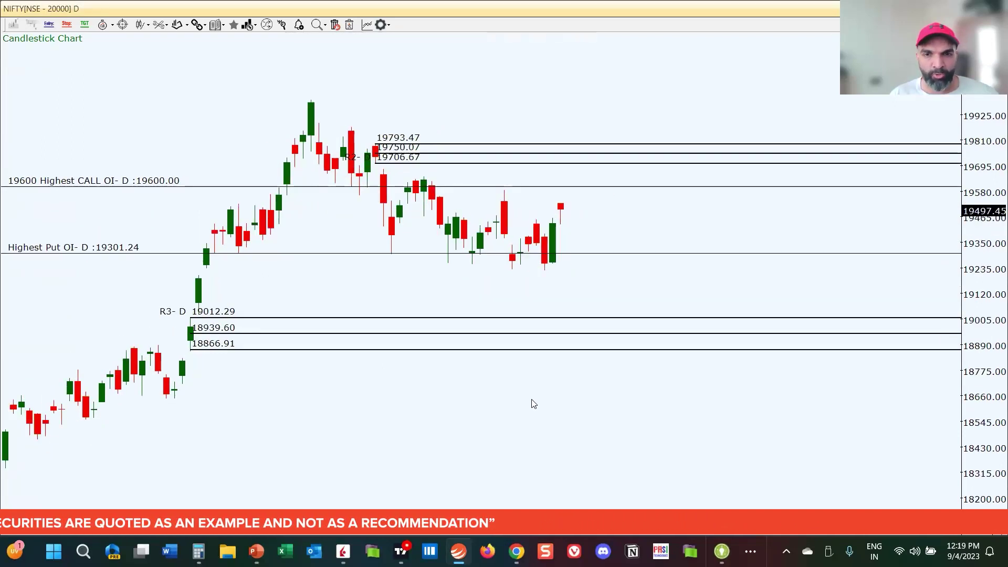
Step: Return to the multi-chart layout, then change the 15-minute NIFTY chart to a 75-minute interval and enlarge it
key("Escape")
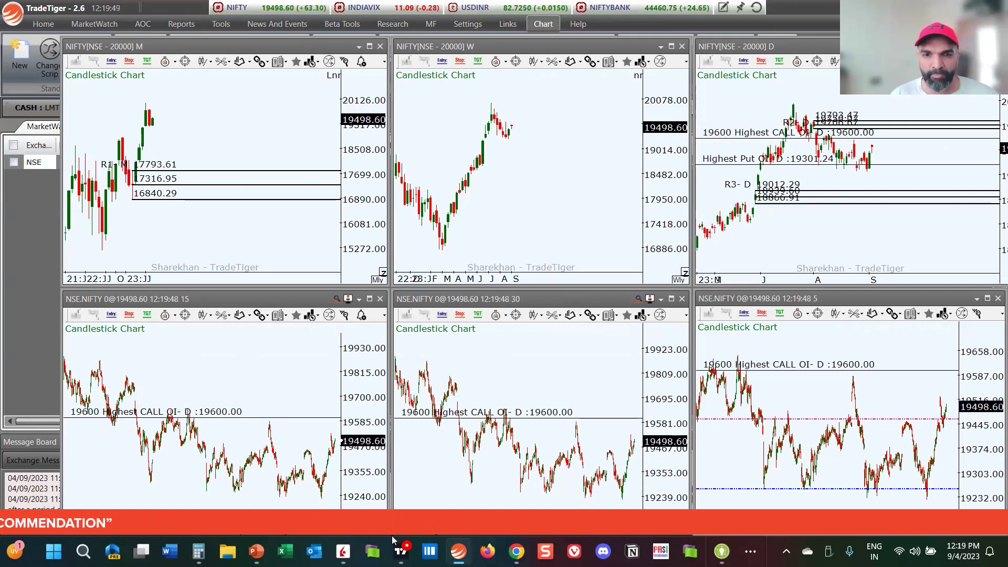
key("space")
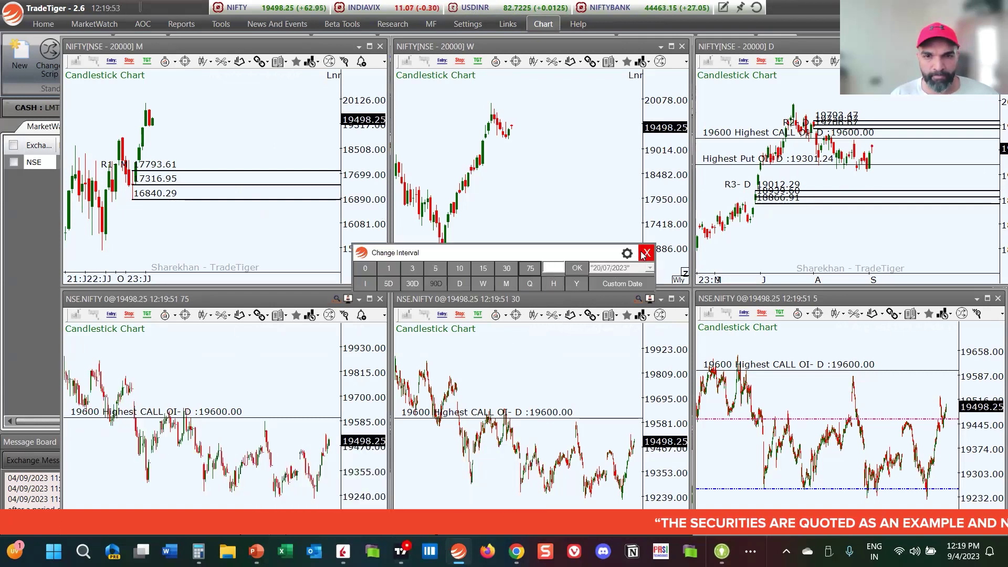
left_click(646, 253)
double_click(278, 353)
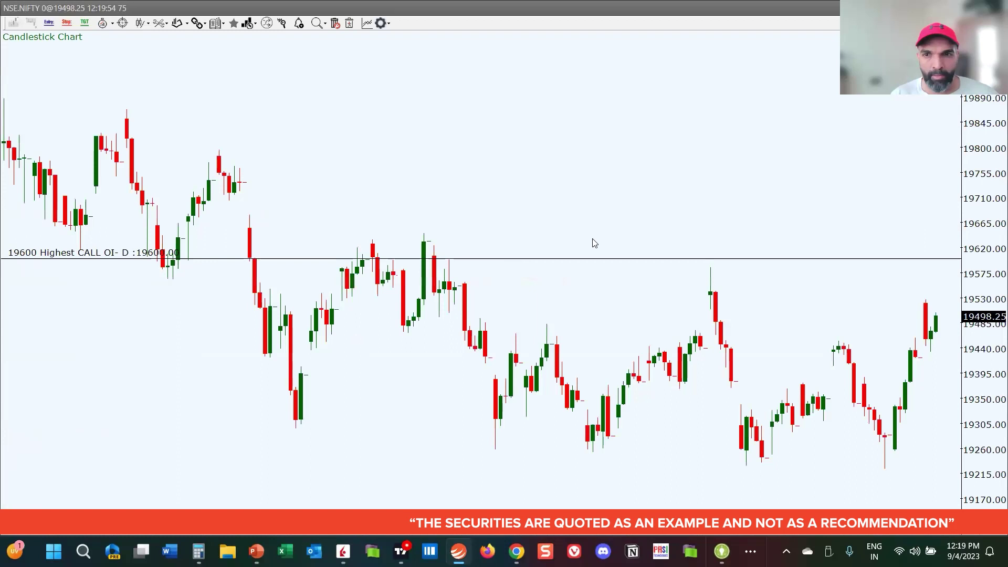
Step: Draw a retracement line on the 75-minute NIFTY chart over the candle just before the gap down, from about 19768 to 19708
left_click_drag(423, 156, 389, 149)
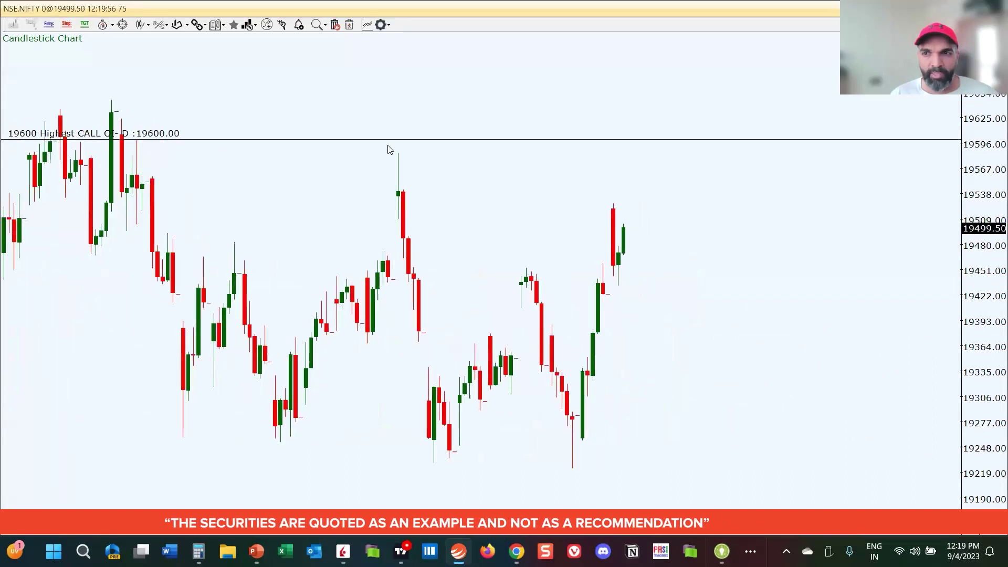
scroll(490, 252, "down", 2)
scroll(491, 255, "down", 1)
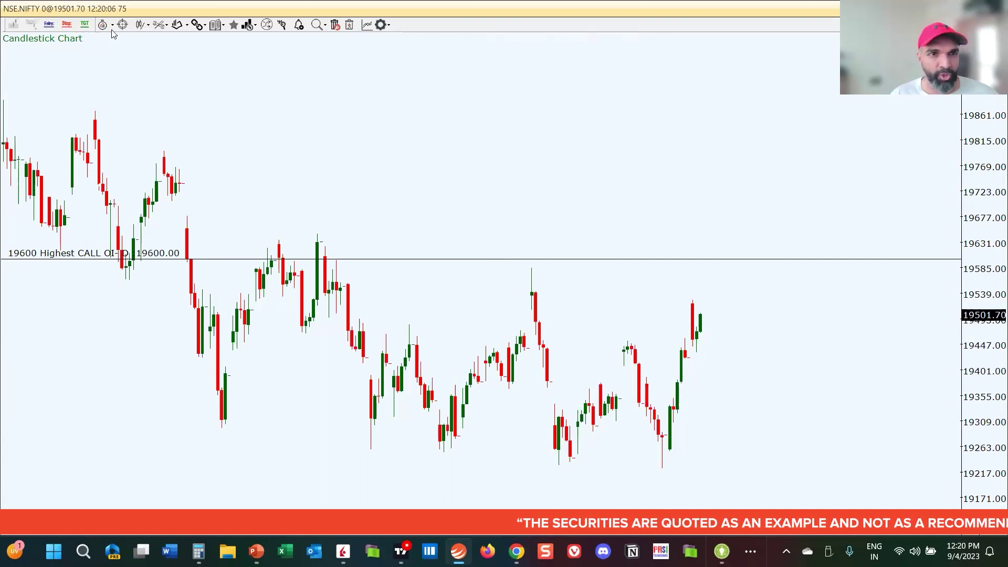
left_click(158, 30)
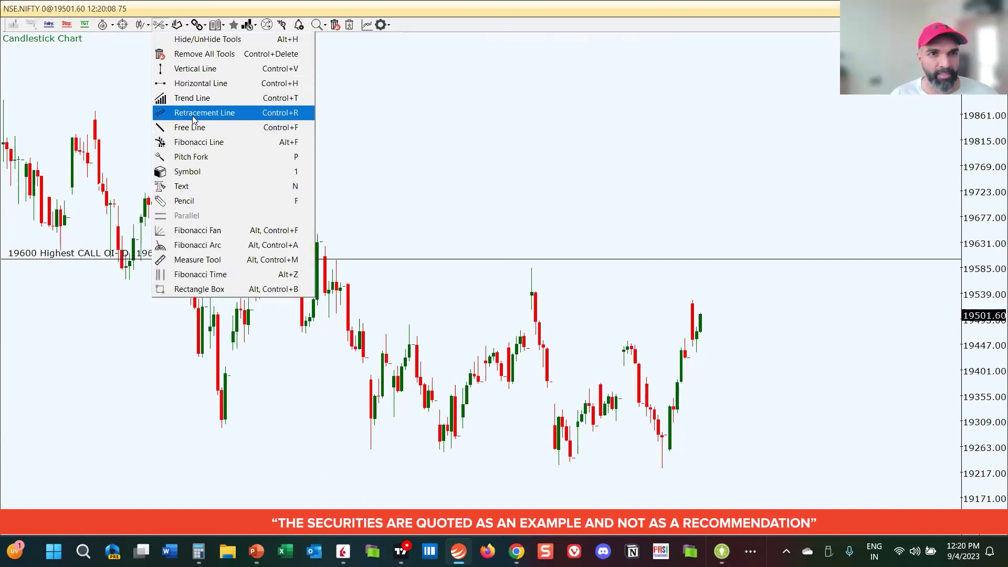
left_click(225, 110)
left_click_drag(176, 166, 175, 202)
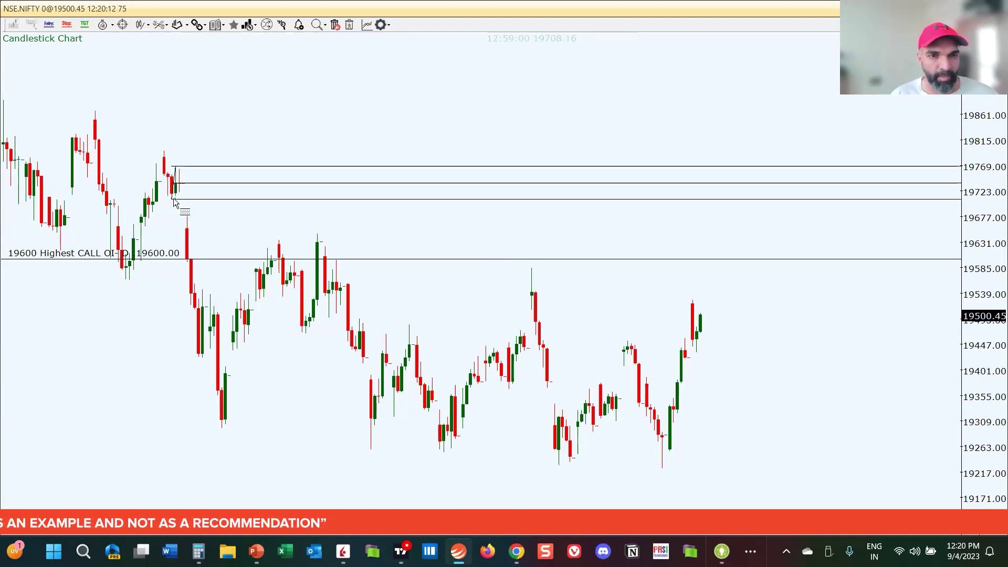
left_click(174, 202)
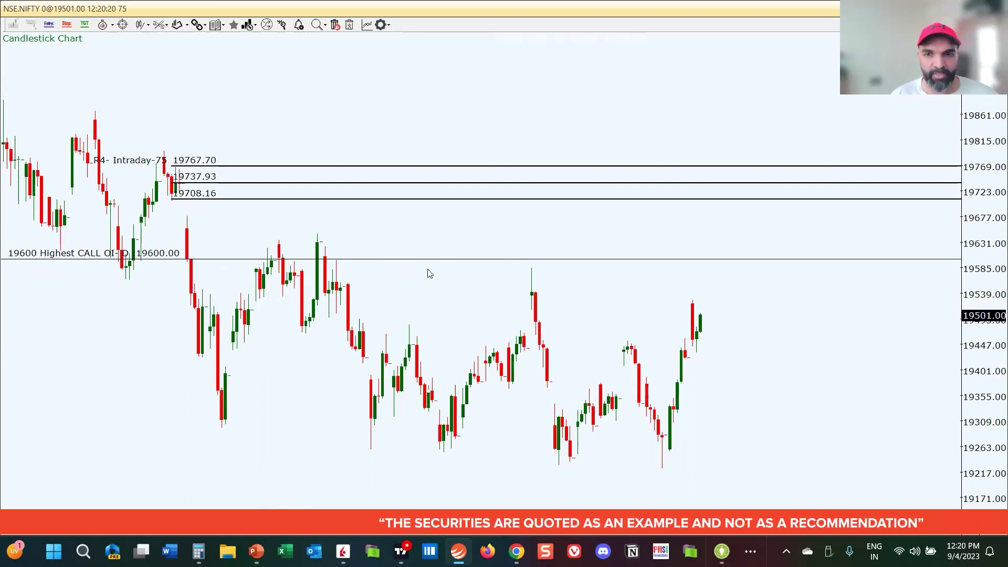
Step: Add a second retracement line on the 75-minute NIFTY chart over the small candle in the latest rally, from about 19308 to 19350
scroll(430, 273, "up", 2)
scroll(429, 273, "down", 1)
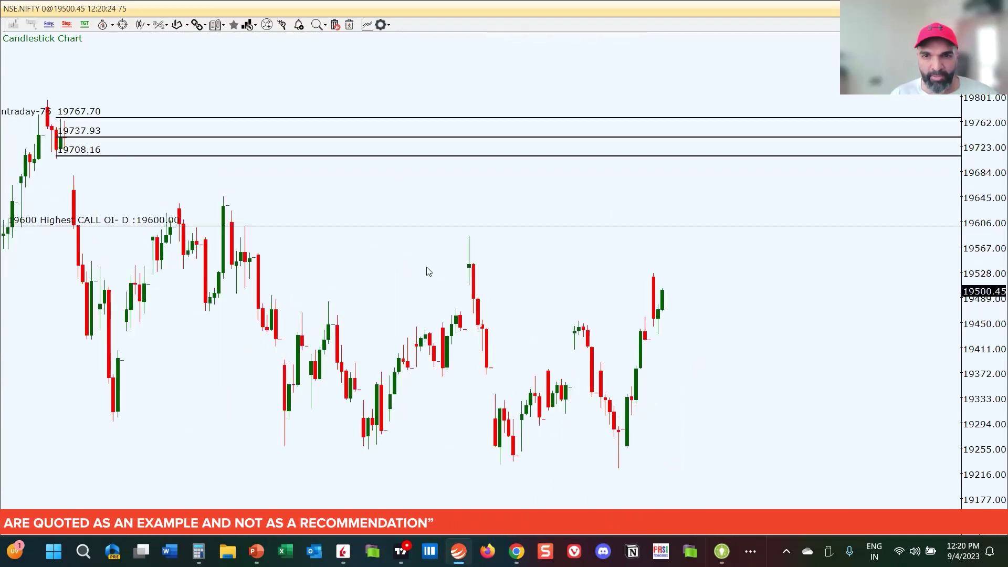
left_click(160, 25)
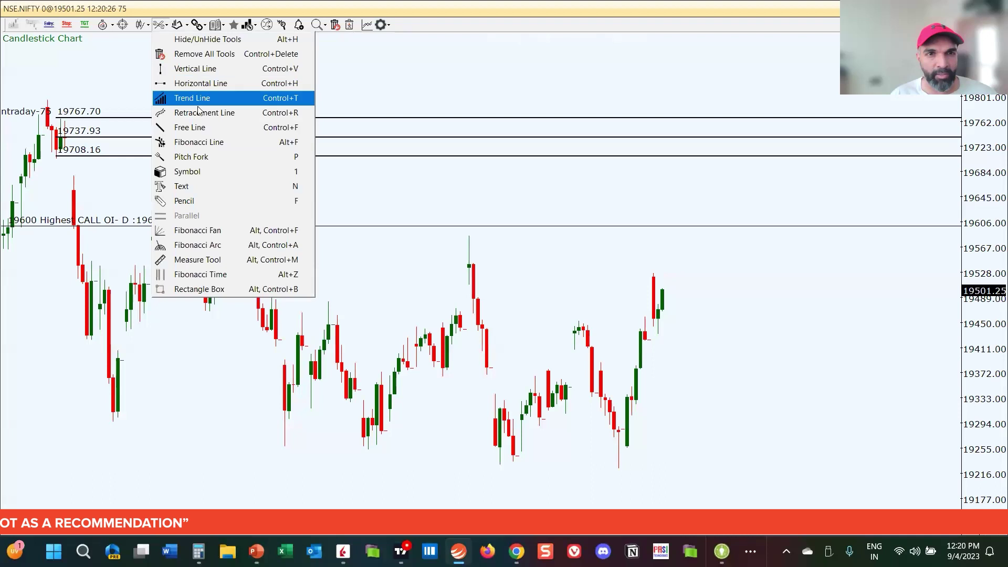
left_click(216, 111)
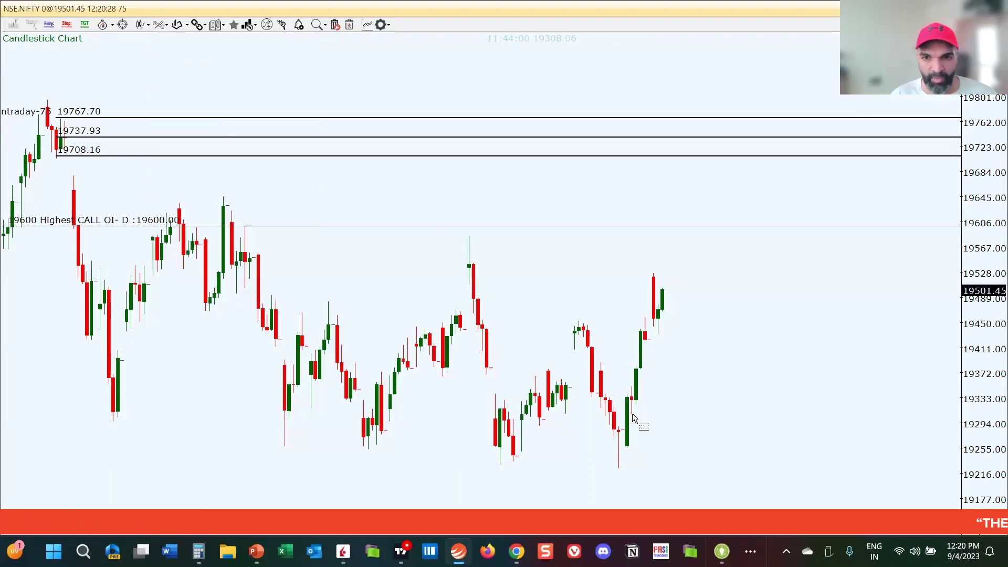
left_click_drag(656, 405, 674, 395)
scroll(572, 361, "down", 1)
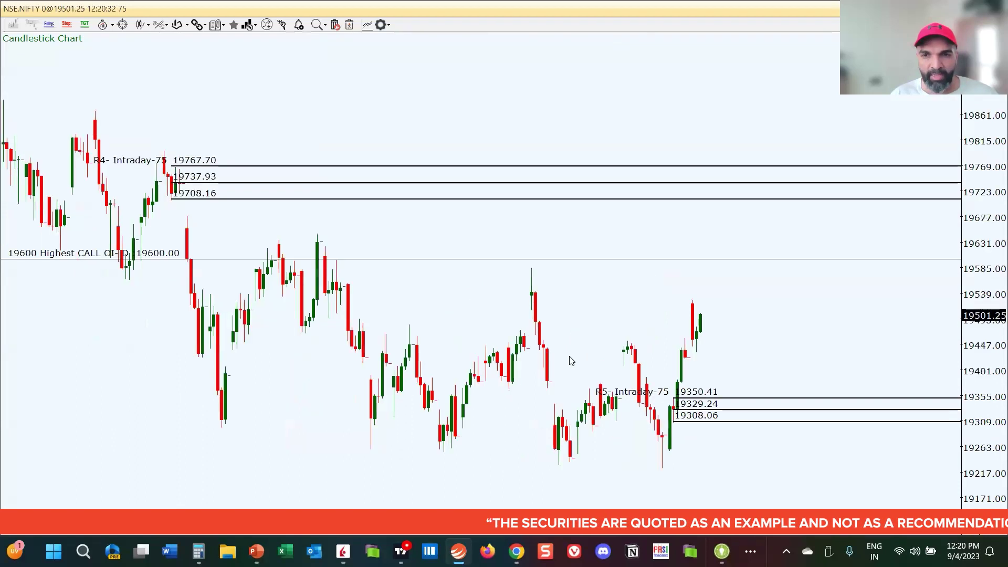
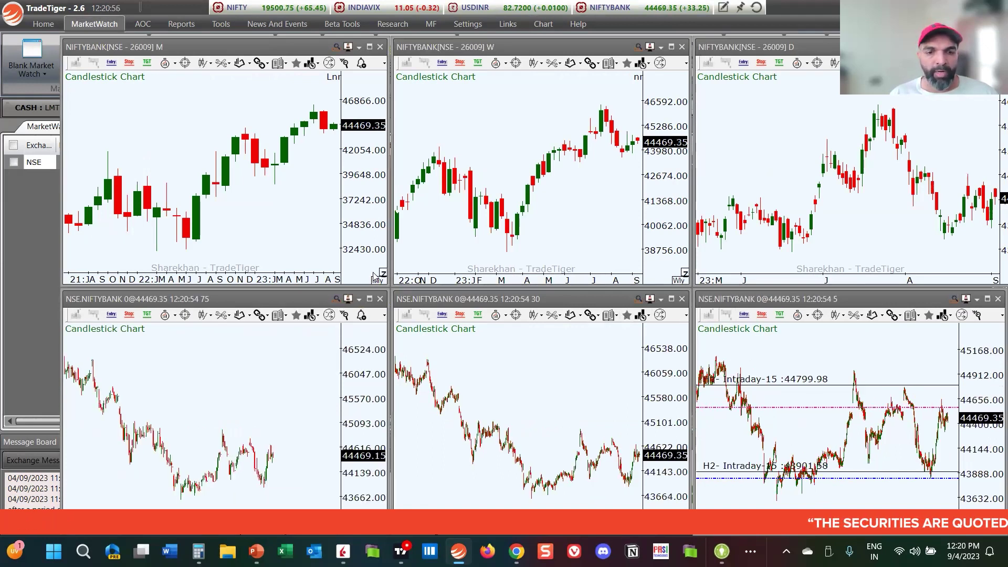
Step: Draw a retracement line on the weekly NIFTYBANK chart around the last red candle before the rally to the peak, from about 43367 to 44026
scroll(187, 203, "up", 2)
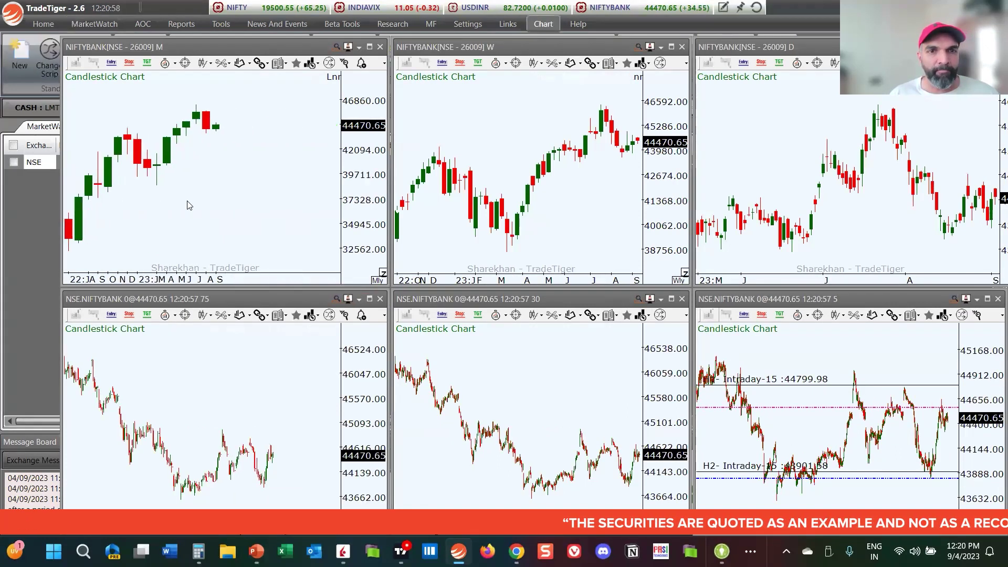
scroll(188, 204, "up", 2)
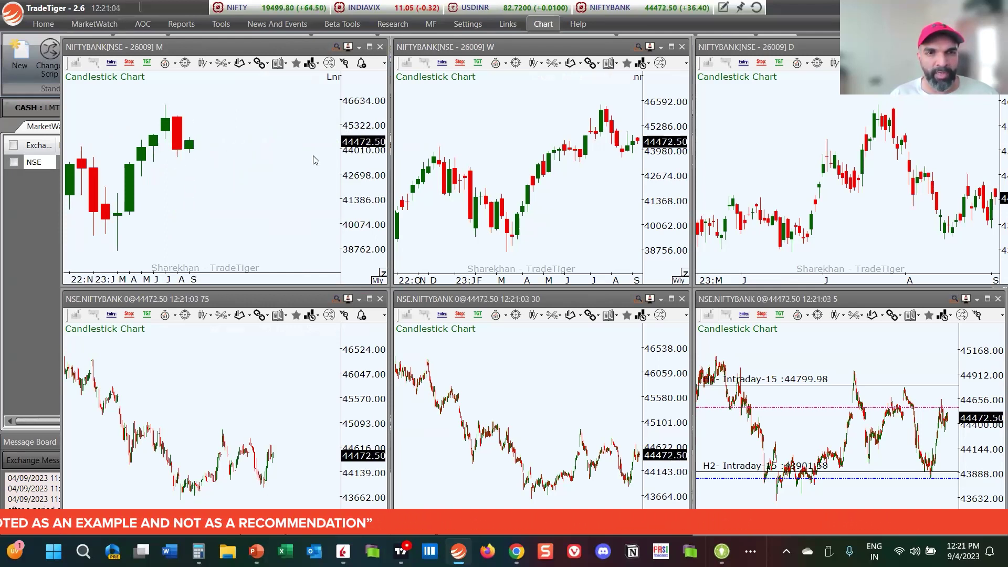
scroll(581, 206, "up", 2)
left_click_drag(488, 205, 474, 205)
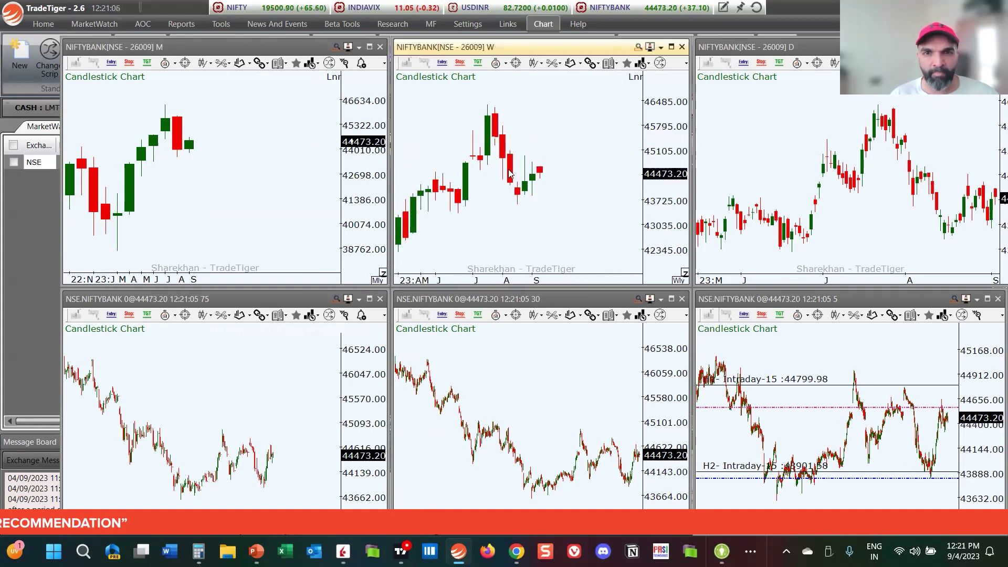
left_click(552, 68)
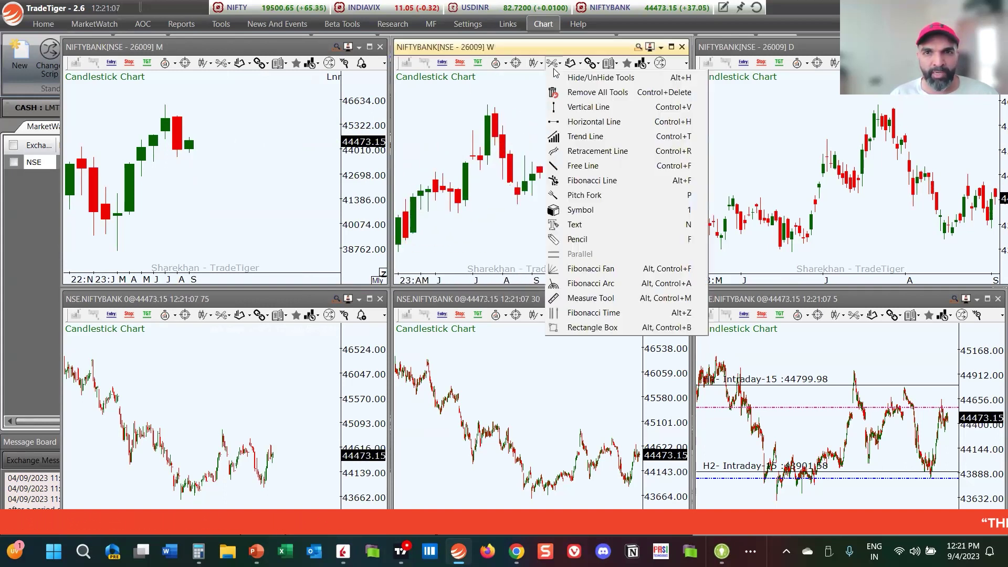
left_click(586, 152)
left_click_drag(459, 212, 509, 196)
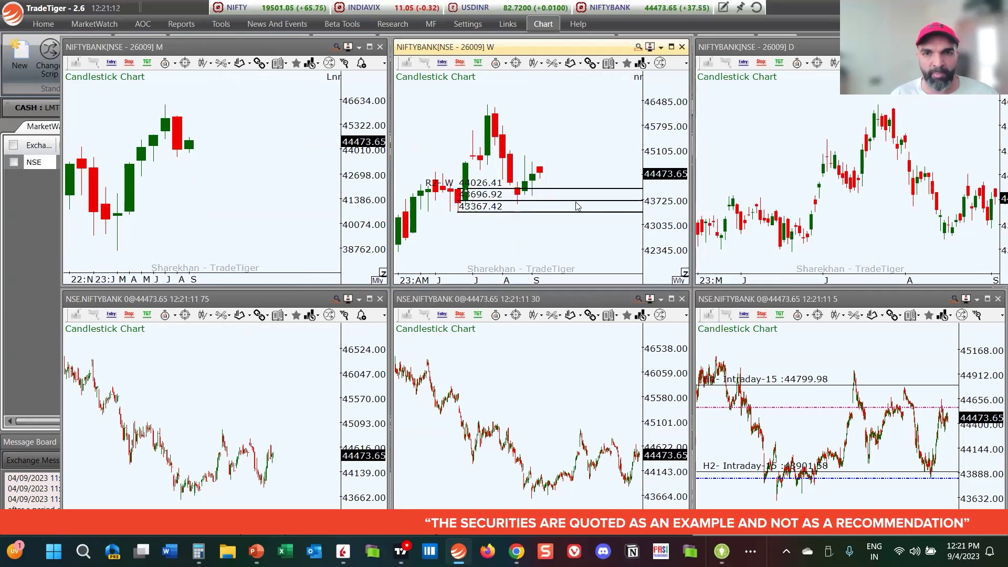
Step: Enlarge the daily NIFTYBANK chart and draw a retracement line over the small sideways candles before the final leg down, from about 45152 to 44800
scroll(812, 250, "down", 2)
scroll(818, 241, "down", 2)
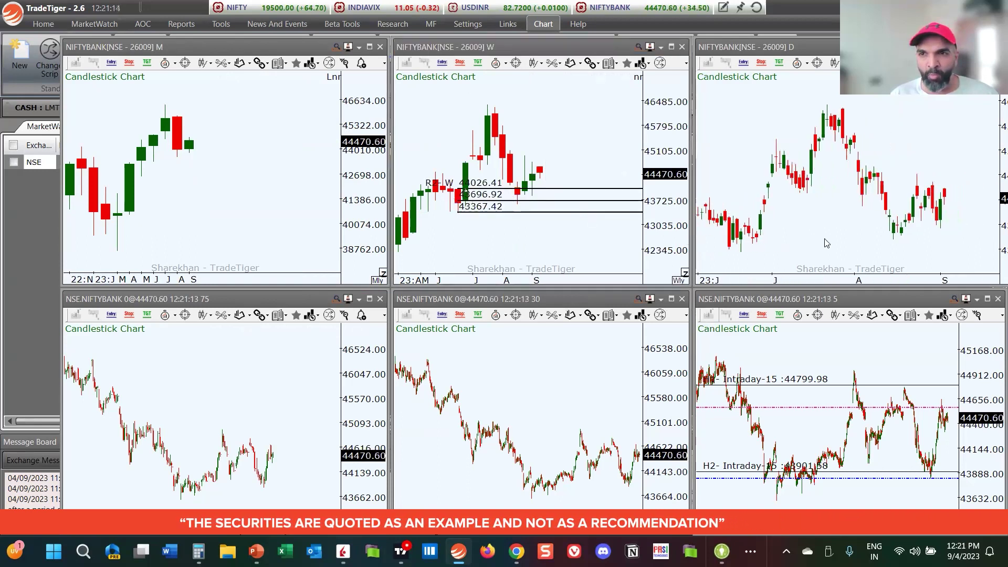
scroll(822, 231, "down", 1)
double_click(820, 225)
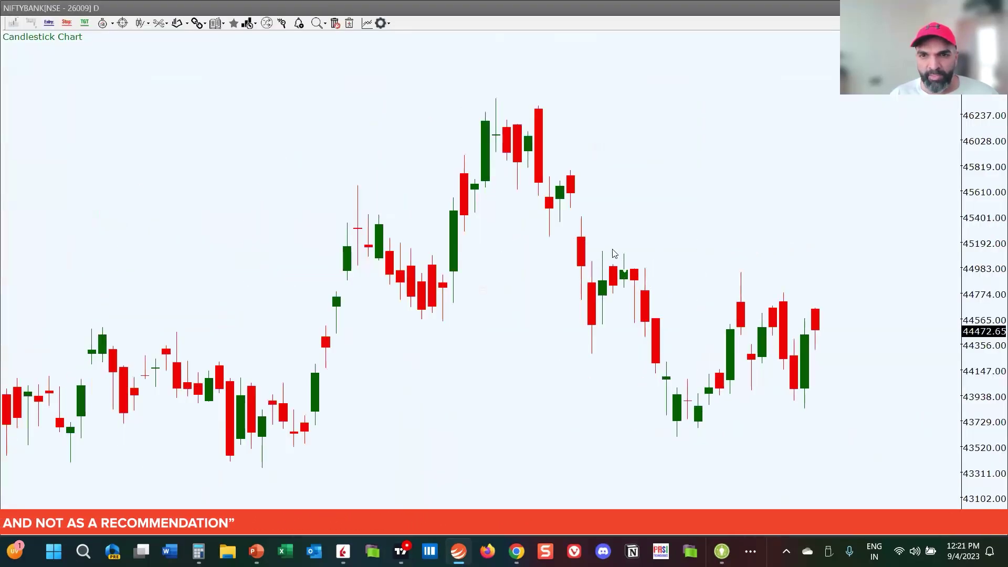
left_click(161, 24)
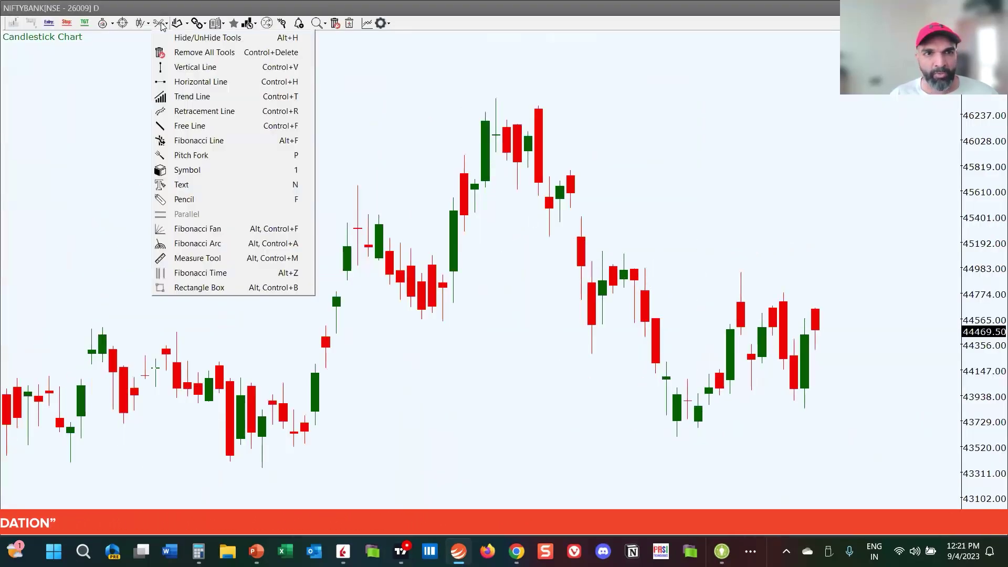
left_click(197, 110)
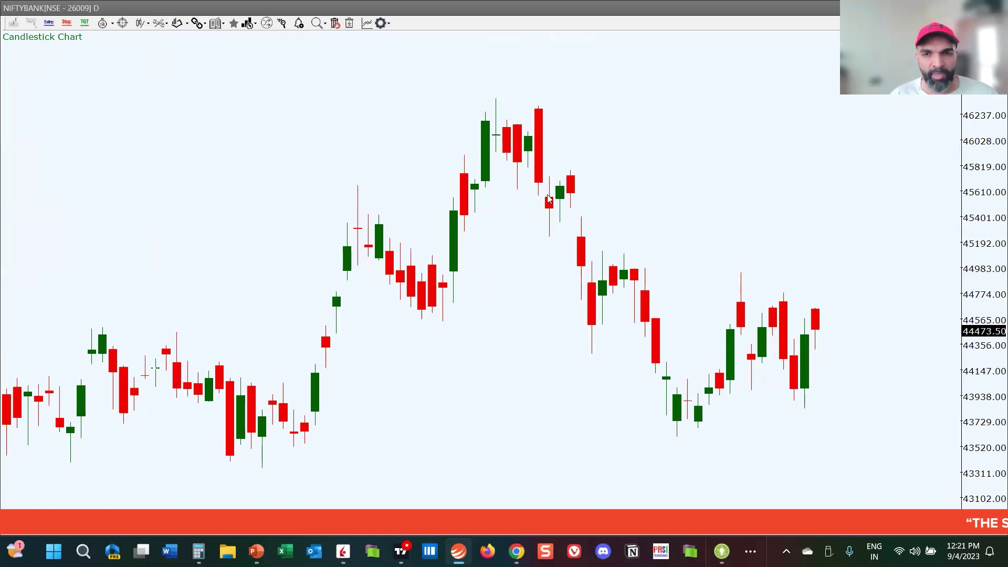
left_click(160, 24)
left_click(198, 111)
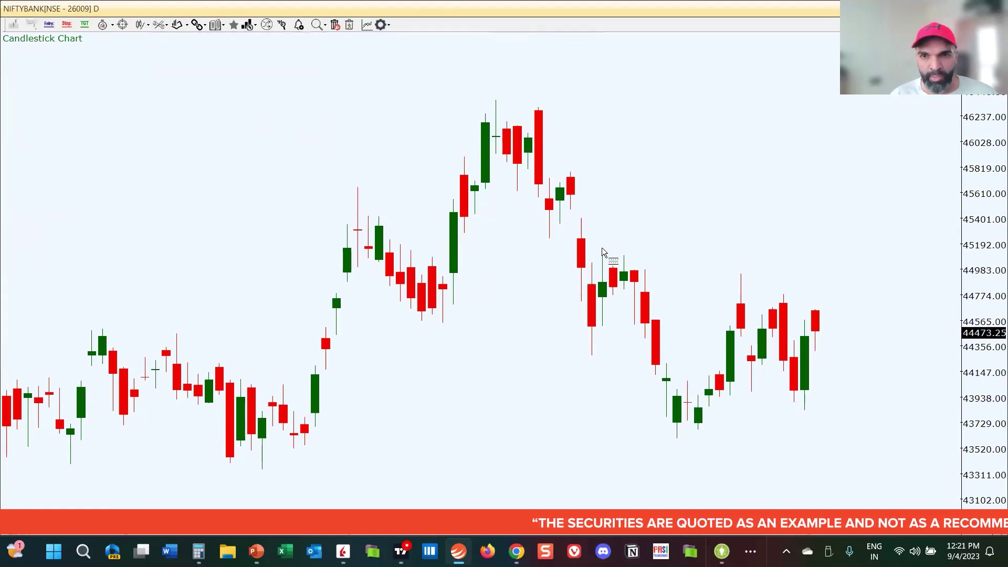
left_click_drag(603, 248, 661, 294)
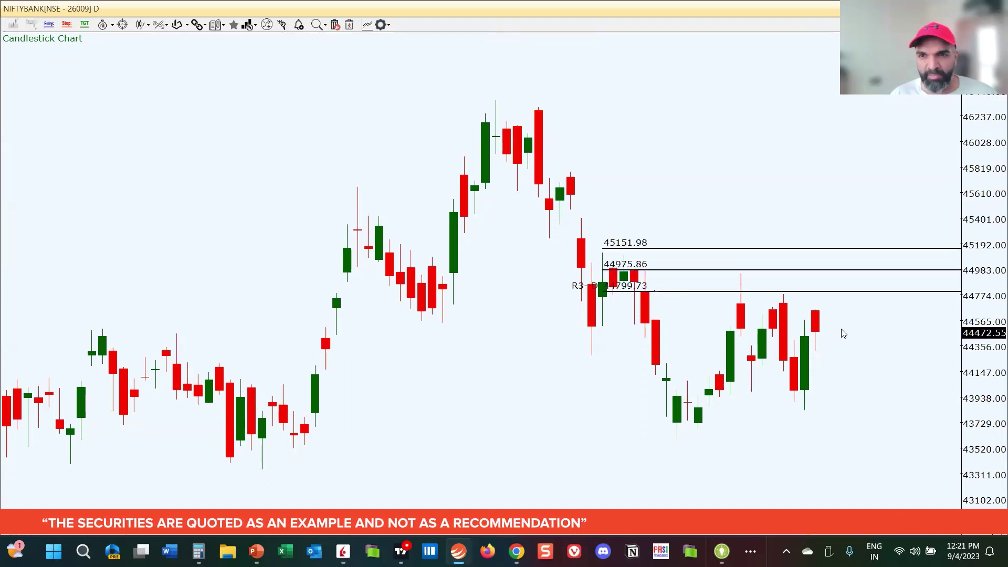
Step: Add a retracement line on the daily NIFTYBANK chart over the small candles before the rally to the peak, from about 43518 to 43786
scroll(796, 334, "down", 2)
scroll(787, 336, "up", 1)
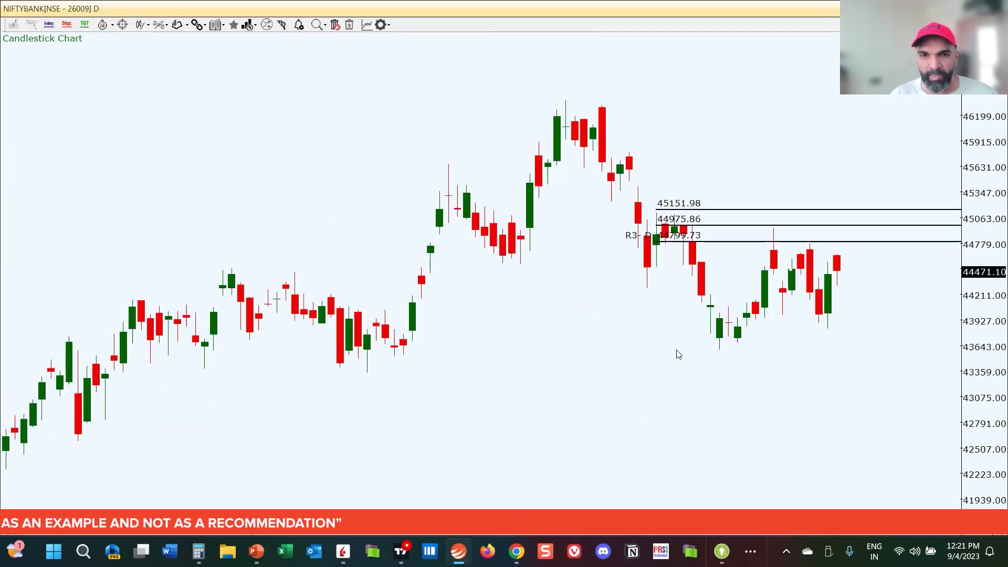
left_click(158, 26)
left_click(195, 113)
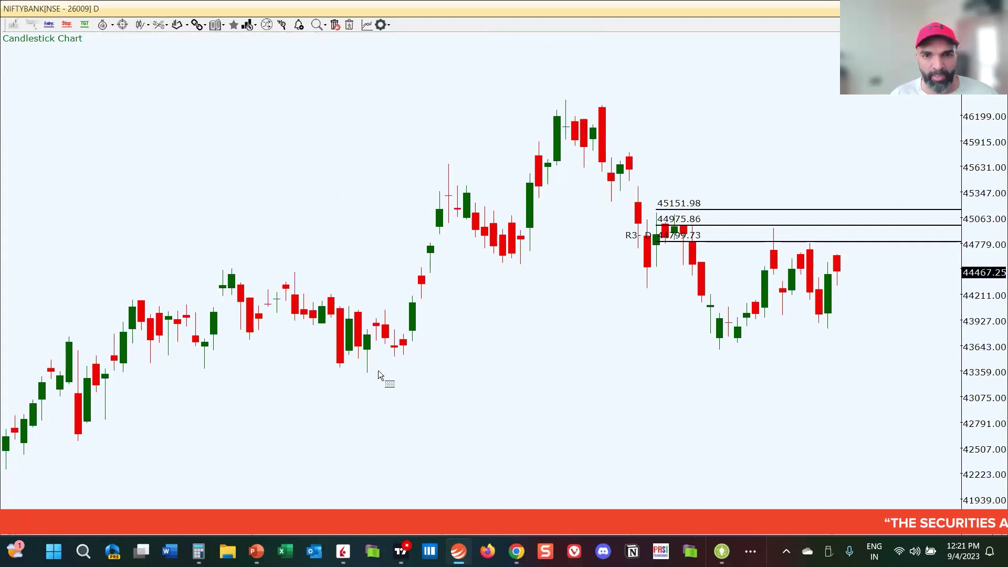
left_click_drag(394, 357, 425, 336)
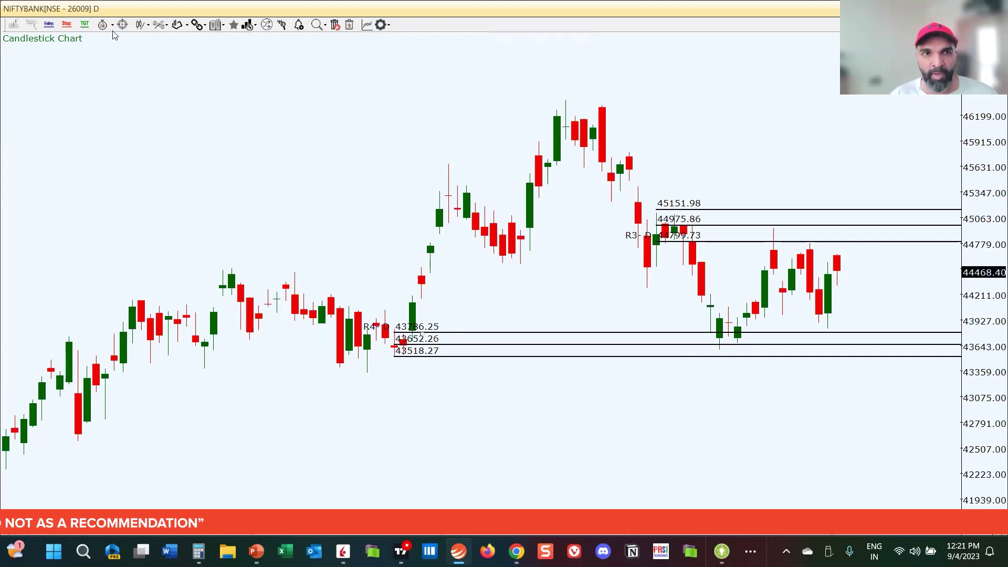
Step: Add a retracement line on the daily NIFTYBANK chart over the pause just below the peak, about 45773 to 45365, and return to the multi-chart layout
left_click(157, 25)
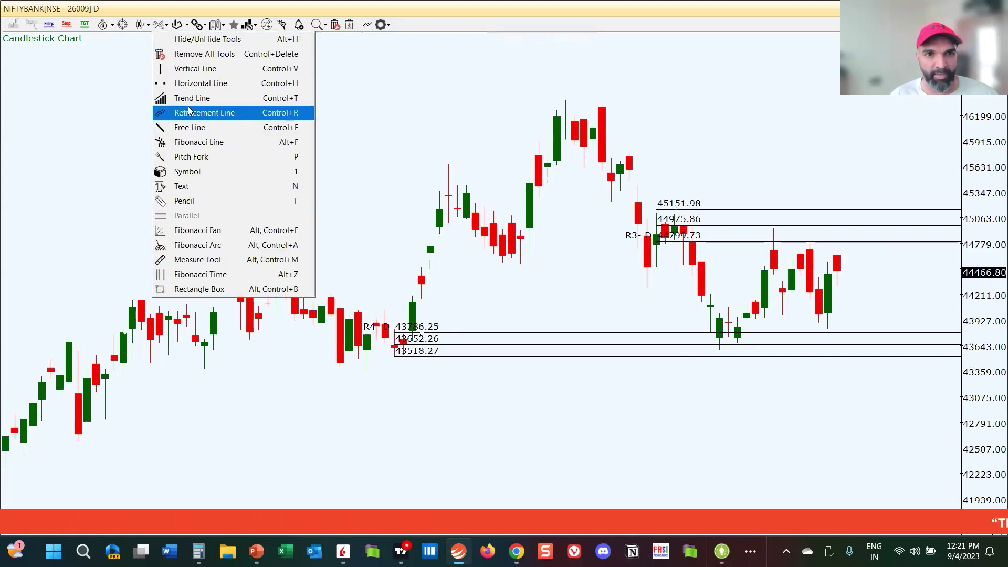
left_click(220, 113)
left_click_drag(612, 164, 617, 190)
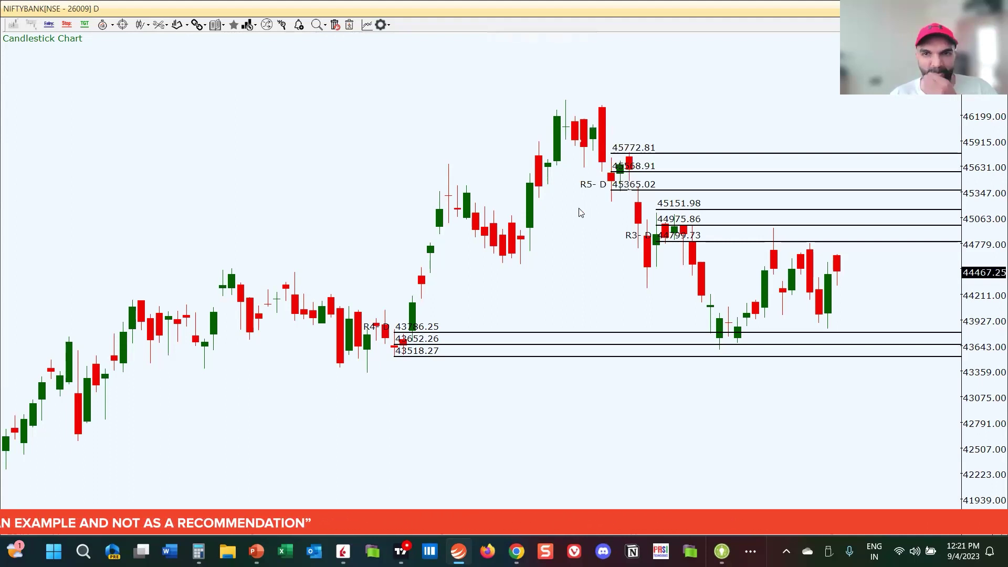
scroll(630, 258, "down", 2)
scroll(652, 292, "up", 2)
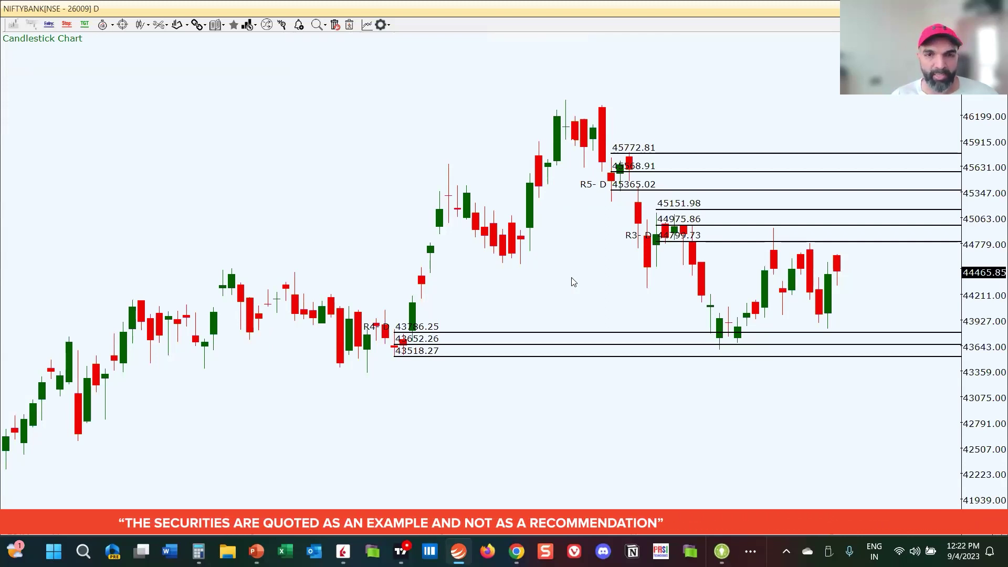
key("Escape")
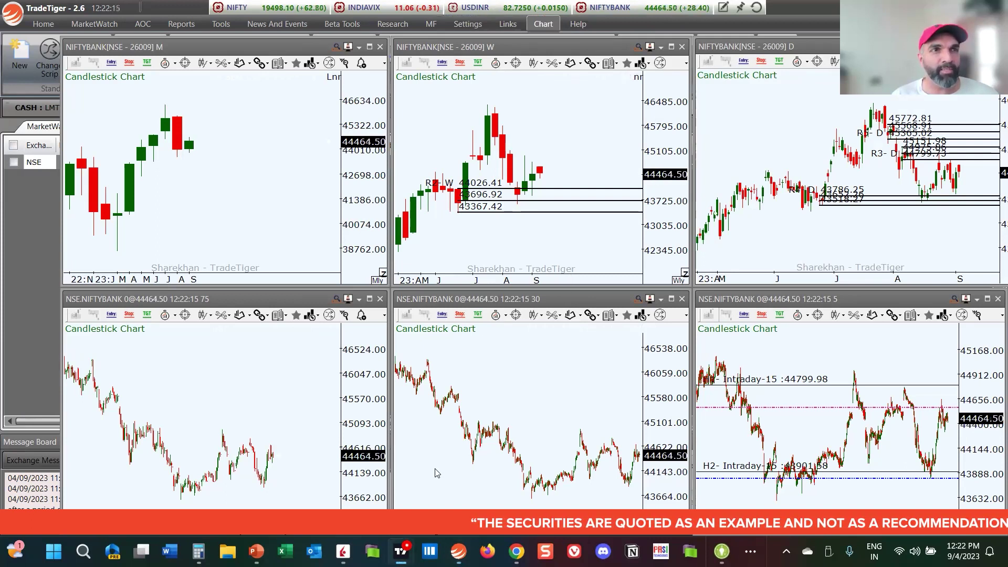
Step: On the enlarged 75-minute NIFTYBANK chart, draw a retracement line over the candles before the gap down, about 45648 to 45471, and restore the layout
double_click(232, 398)
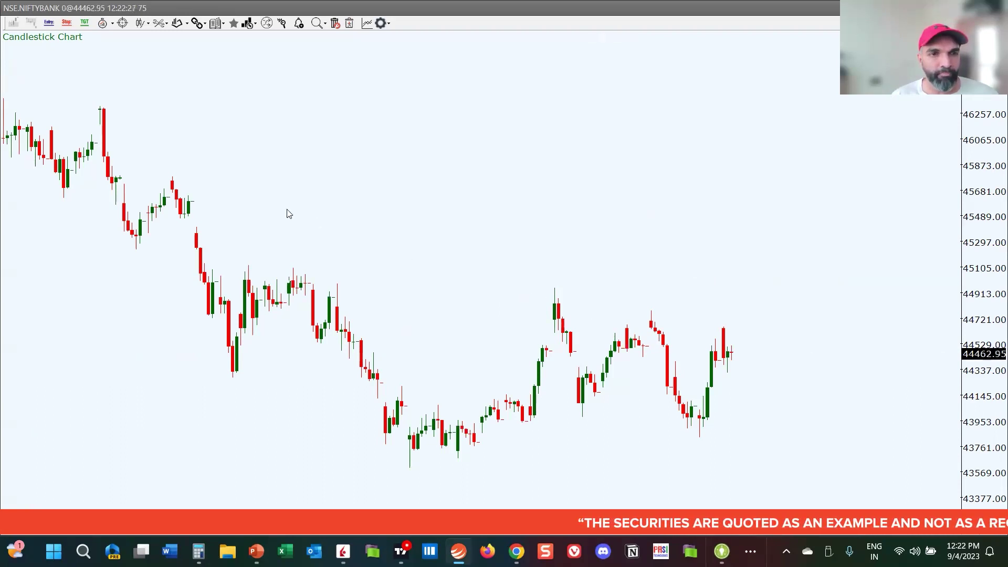
scroll(288, 213, "up", 1)
scroll(358, 229, "down", 1)
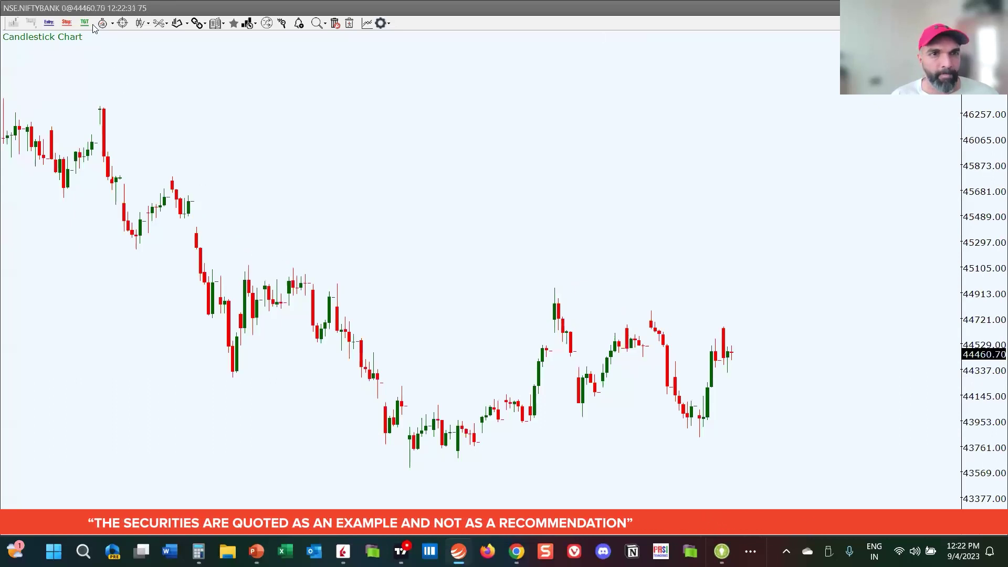
left_click(162, 25)
left_click(188, 109)
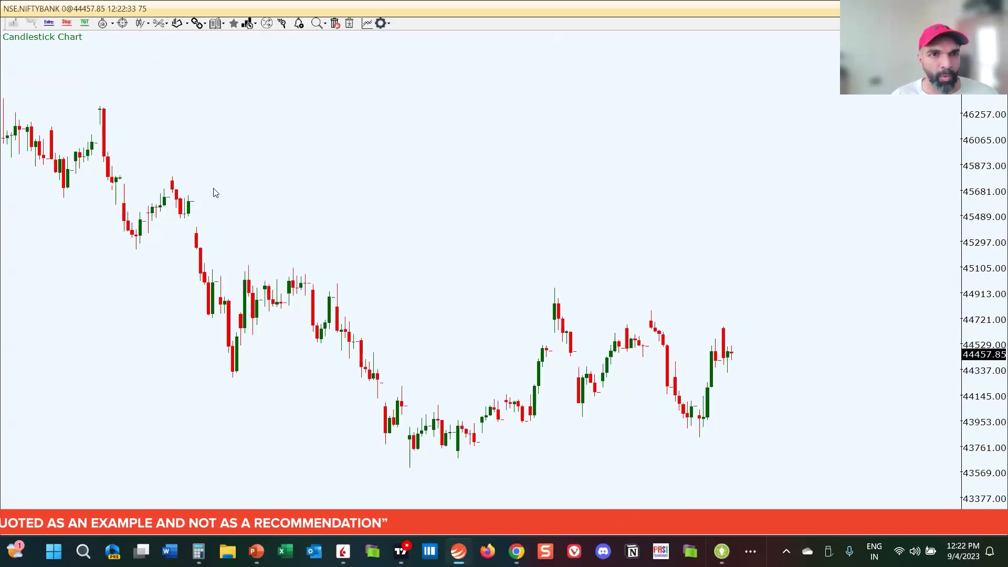
left_click(160, 24)
left_click(183, 144)
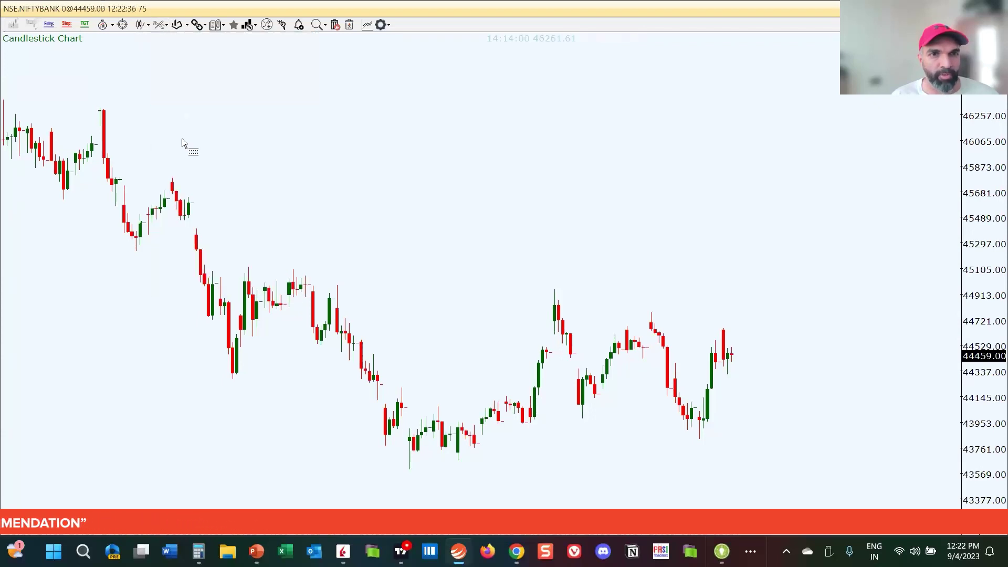
left_click(209, 220)
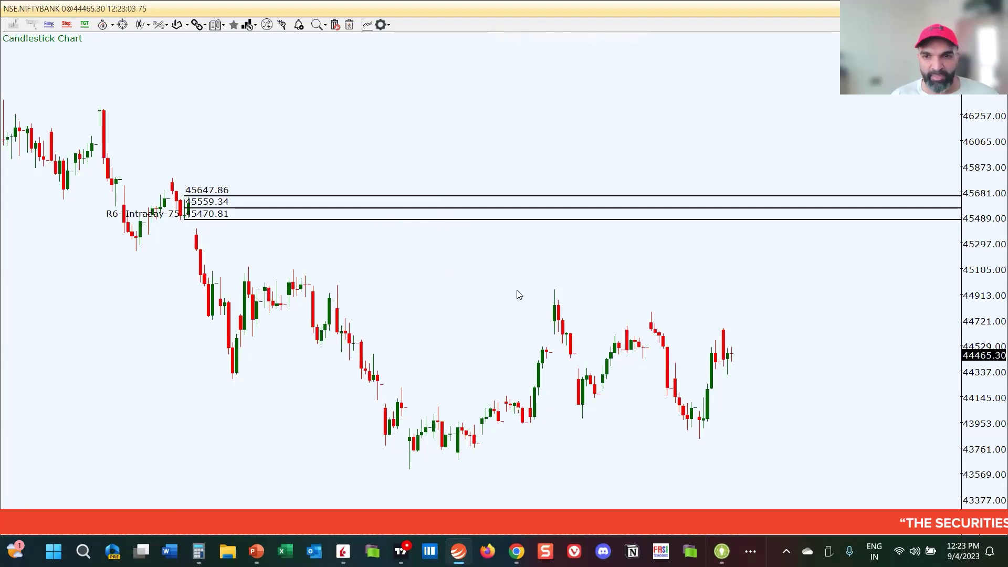
key("Escape")
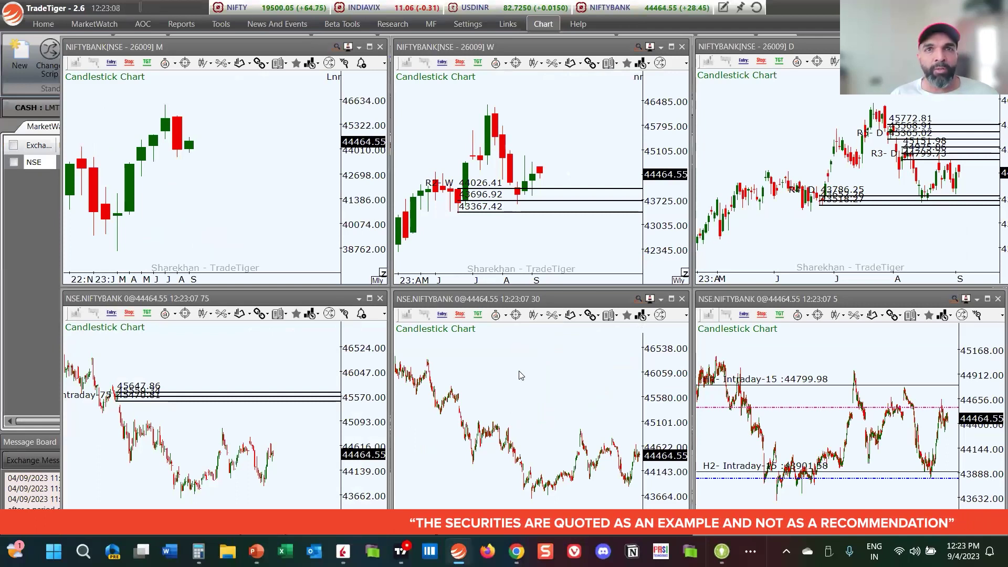
Step: On the enlarged 30-minute NIFTYBANK chart, draw a retracement line over the first candles after the gap down, about 45408 to 45265, and restore the layout
double_click(520, 374)
left_click_drag(757, 241, 547, 255)
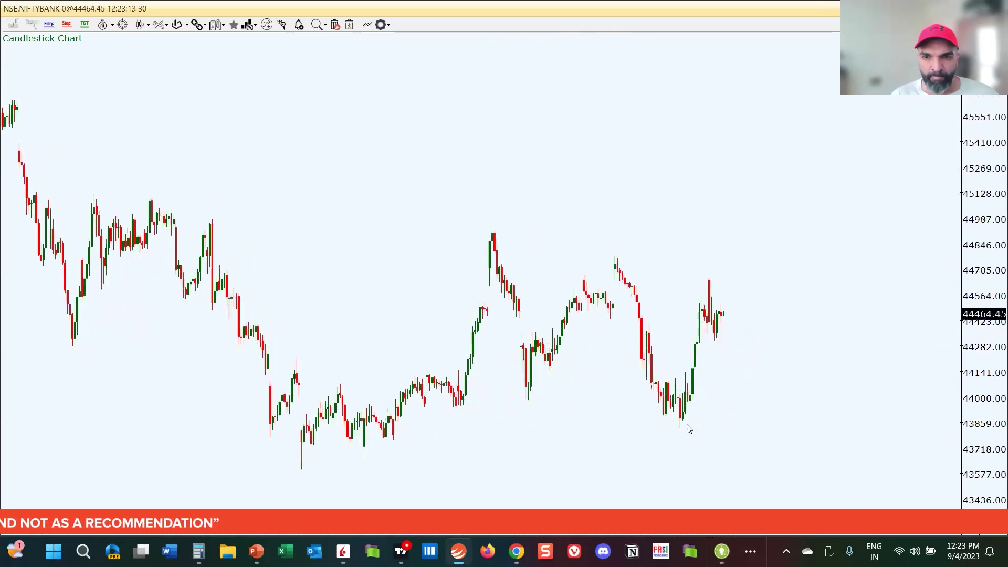
scroll(724, 433, "down", 2)
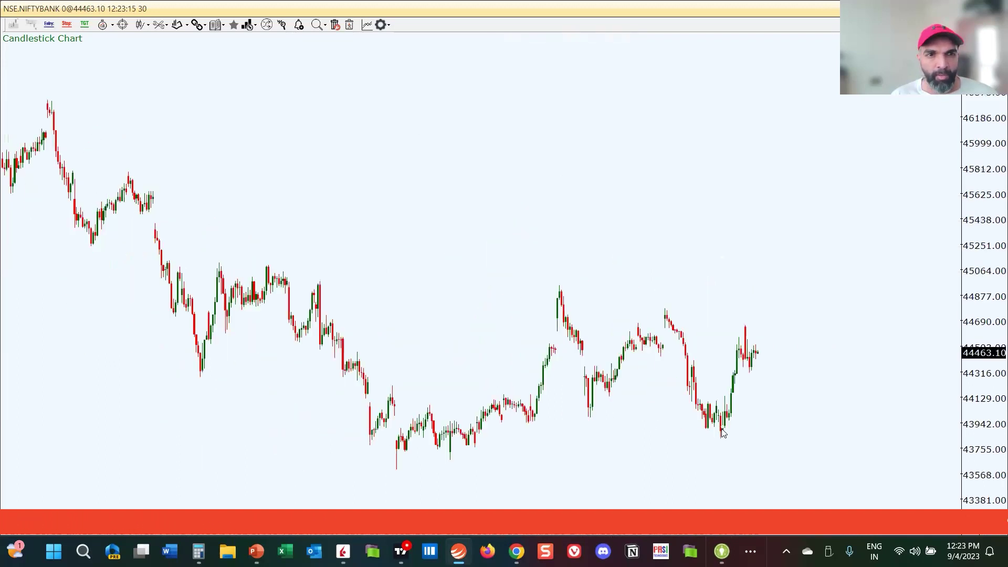
left_click(157, 28)
left_click(210, 110)
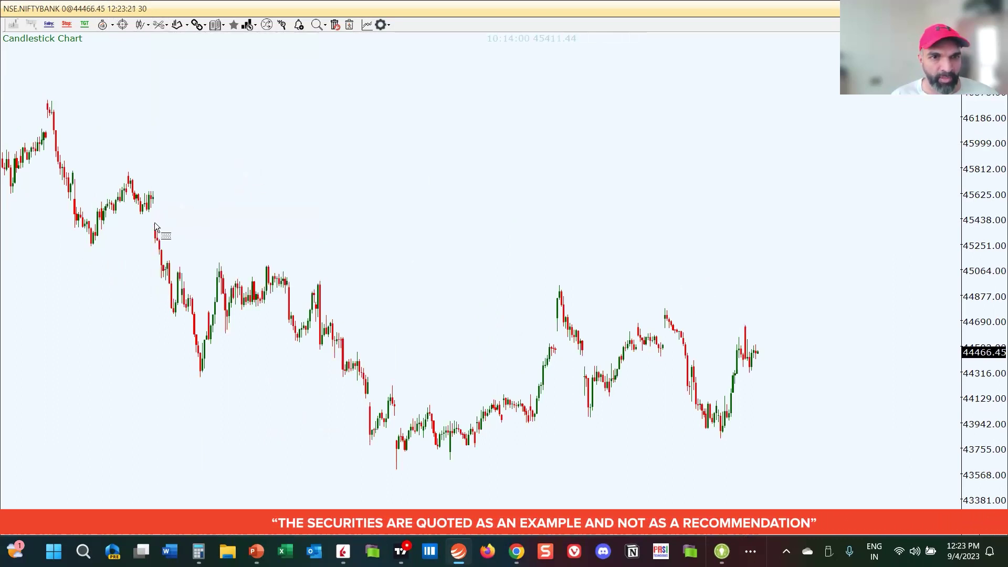
mouse_move(156, 226)
left_mouse_down()
mouse_move(190, 248)
mouse_move(210, 244)
left_mouse_up()
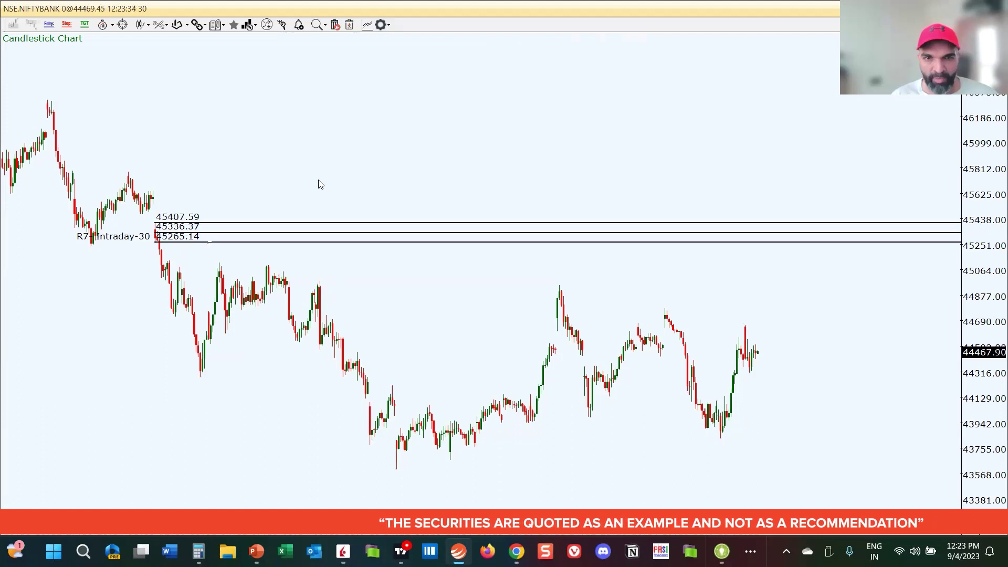
scroll(301, 254, "up", 3)
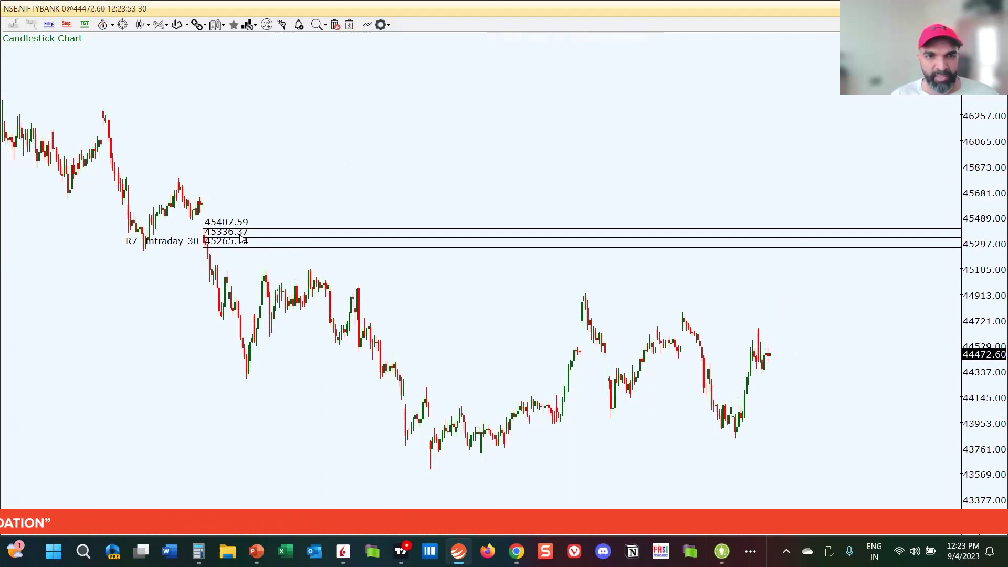
double_click(301, 191)
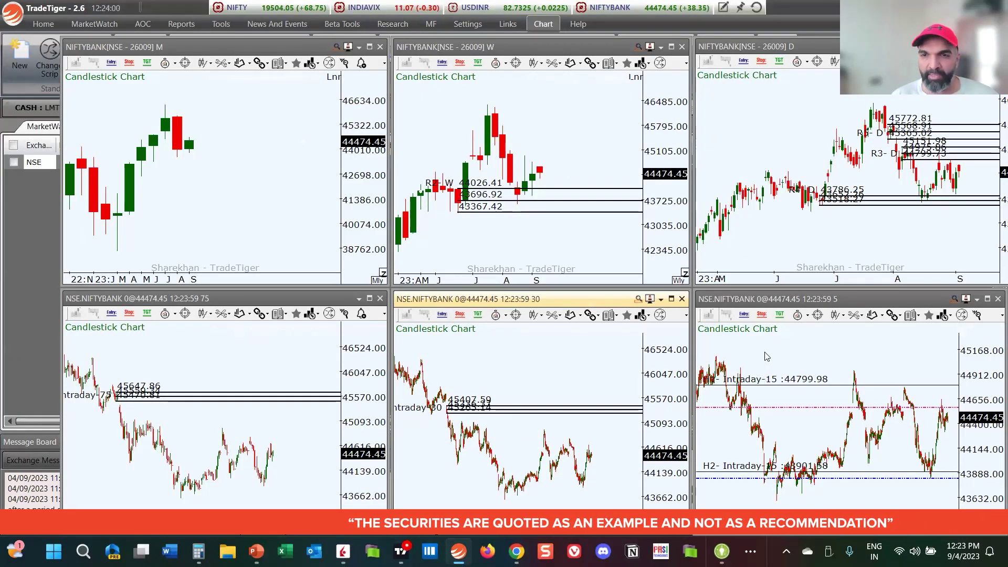
Step: Change the scrip of the linked charts from NIFTYBANK to NIFTYFINSERVICE on the NSE
right_click(563, 127)
left_click(584, 136)
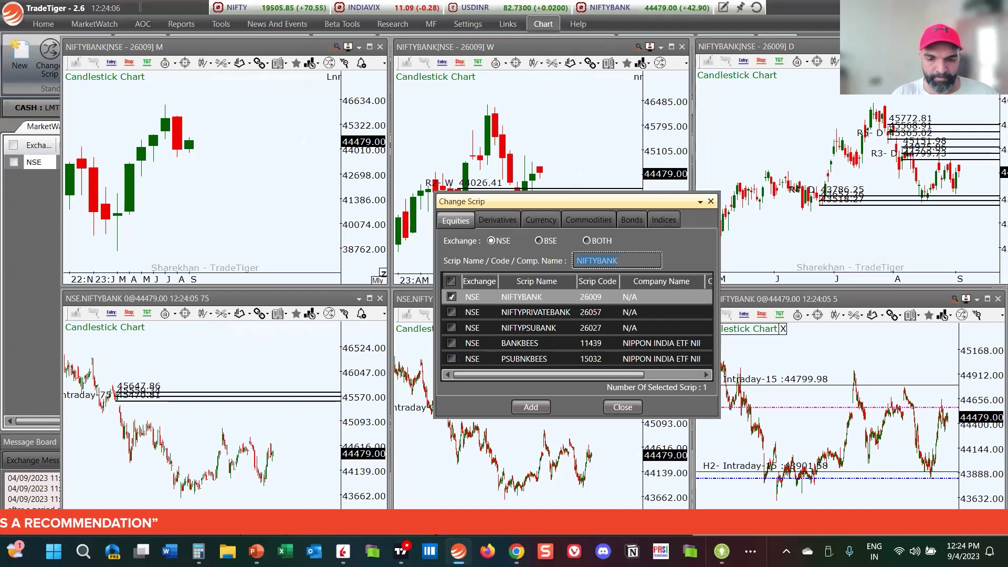
type("NSEFI")
type("N")
key("BackSpace")
key("BackSpace")
key("BackSpace")
key("BackSpace")
key("BackSpace")
key("BackSpace")
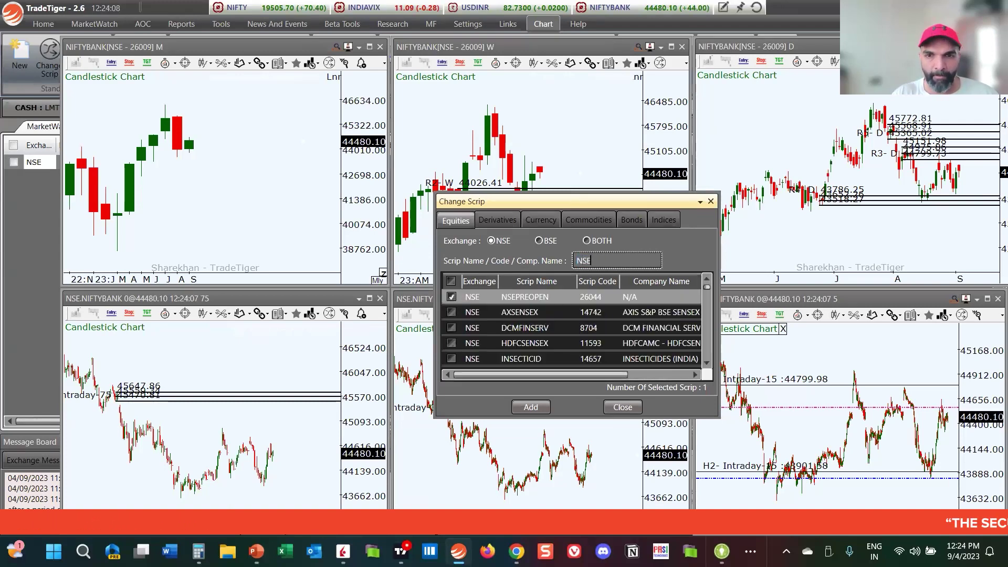
type("NIFTYFIN")
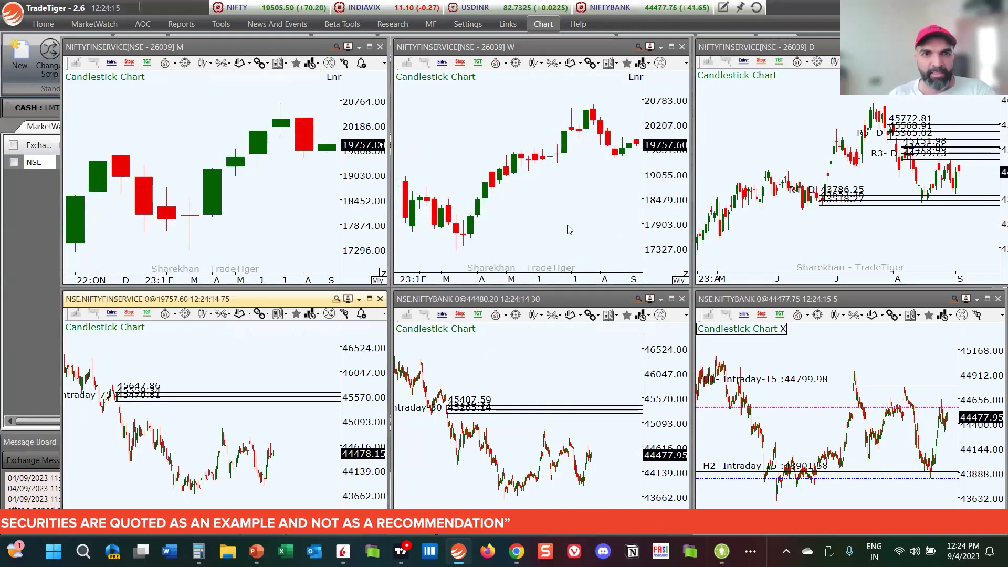
Step: On the weekly NIFTYFINSERVICE chart, draw a retracement line over the pause before the rally to the peak, about 19208 to 19541
left_click(577, 224)
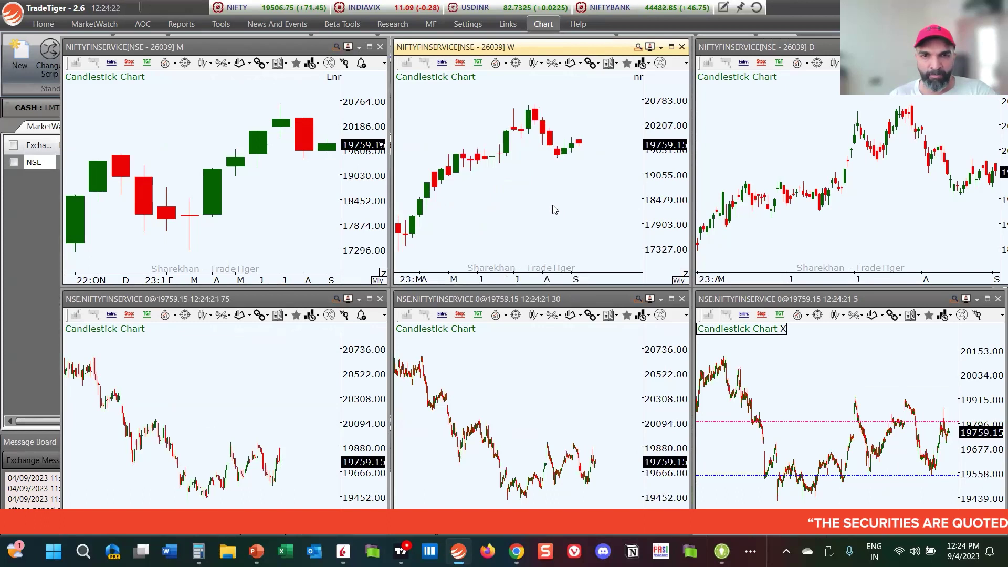
scroll(551, 207, "up", 1)
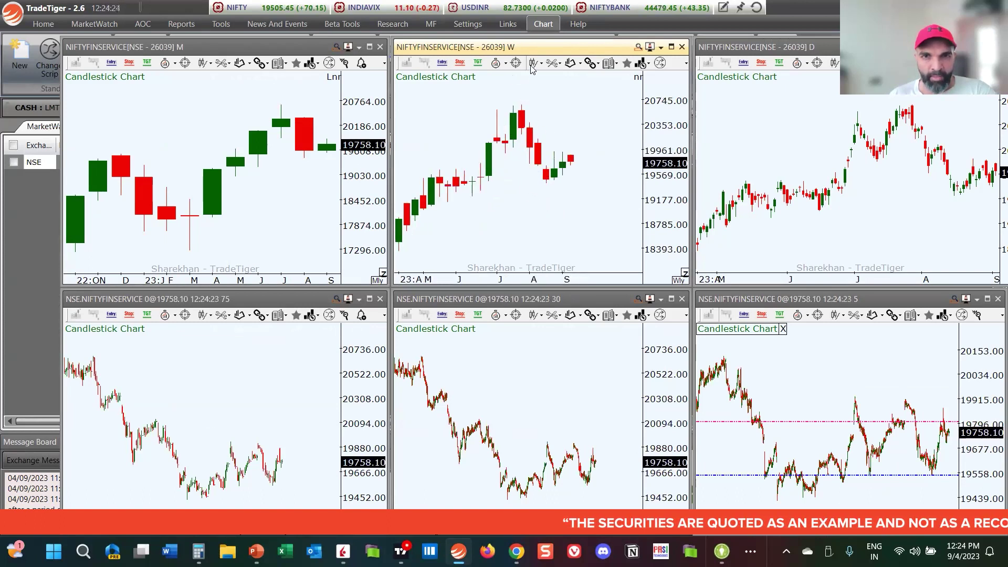
left_click(555, 64)
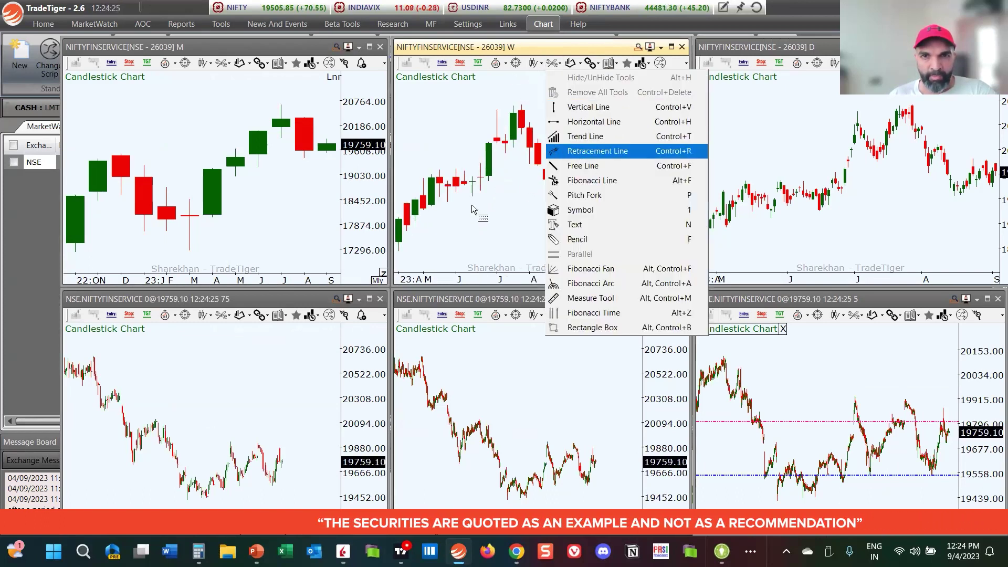
left_click_drag(472, 196, 489, 175)
Step: On the monthly NIFTYFINSERVICE chart, draw a retracement line over the small May 2023 candle, about 18945 to 19422
scroll(294, 184, "up", 1)
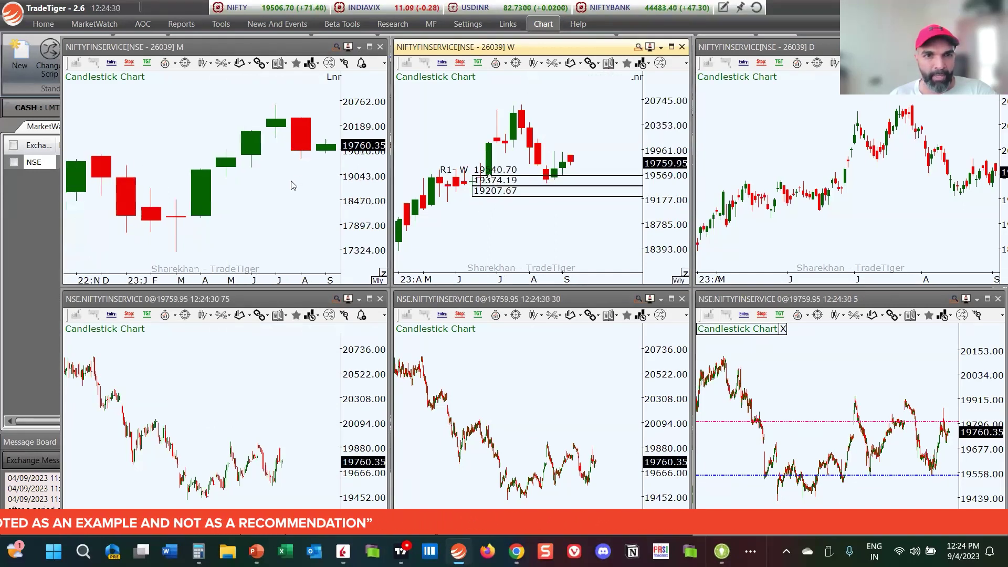
scroll(294, 184, "down", 2)
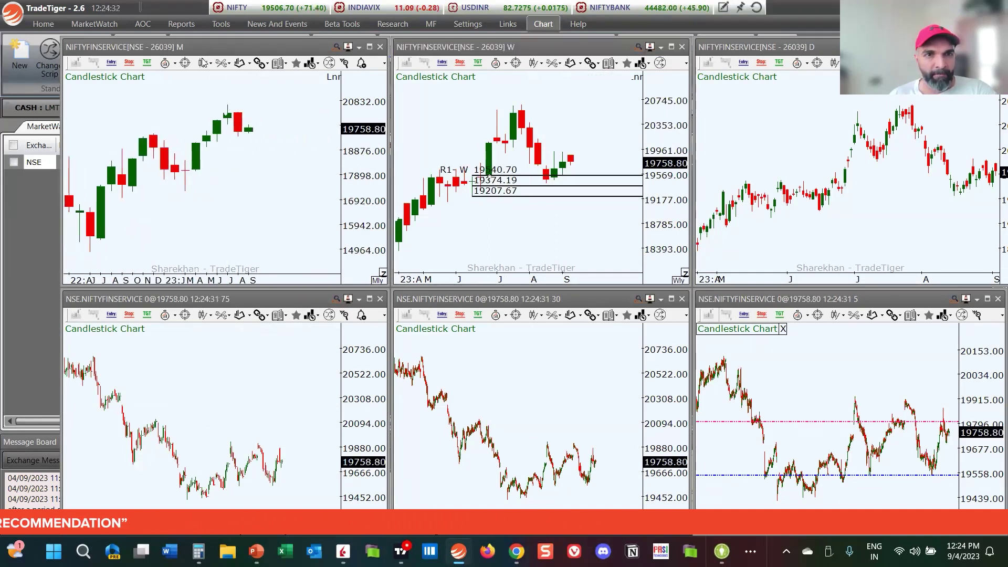
left_click(223, 63)
left_click(252, 151)
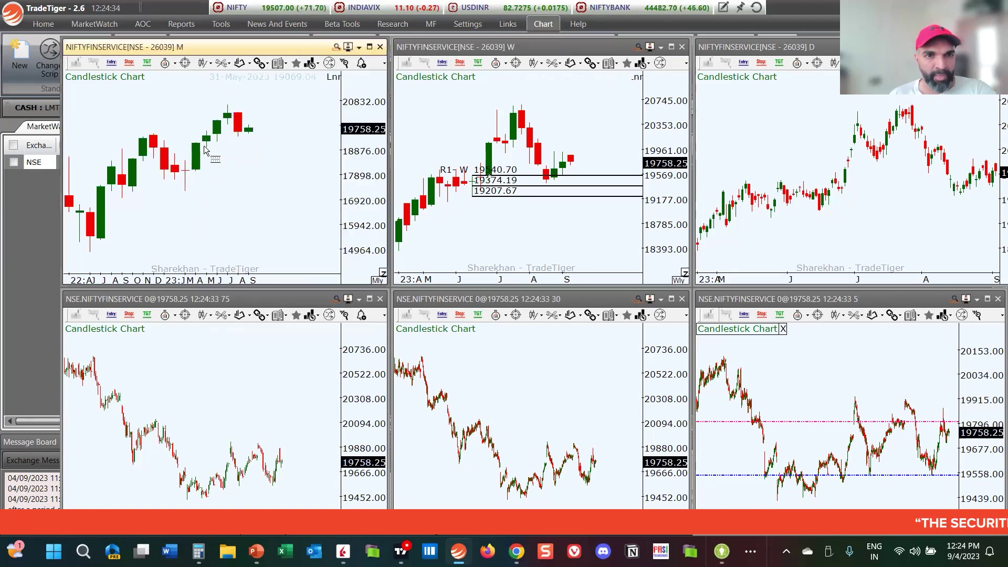
left_click_drag(208, 148, 208, 138)
left_click(210, 140)
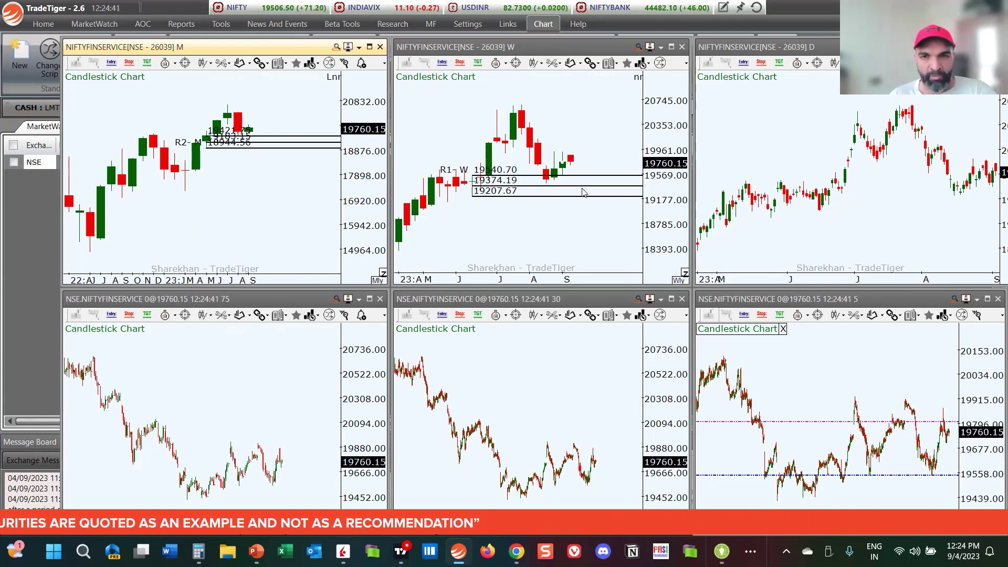
Step: Enlarge the daily NIFTYFINSERVICE chart and draw a retracement line over the pause just below the peak, about 20409 to 20211
left_click_drag(877, 245, 808, 238)
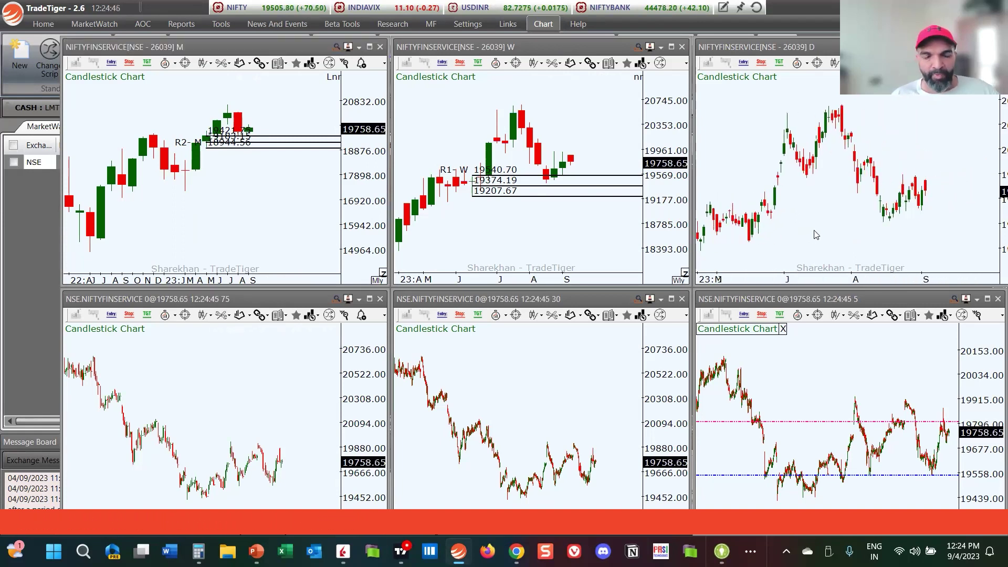
double_click(815, 233)
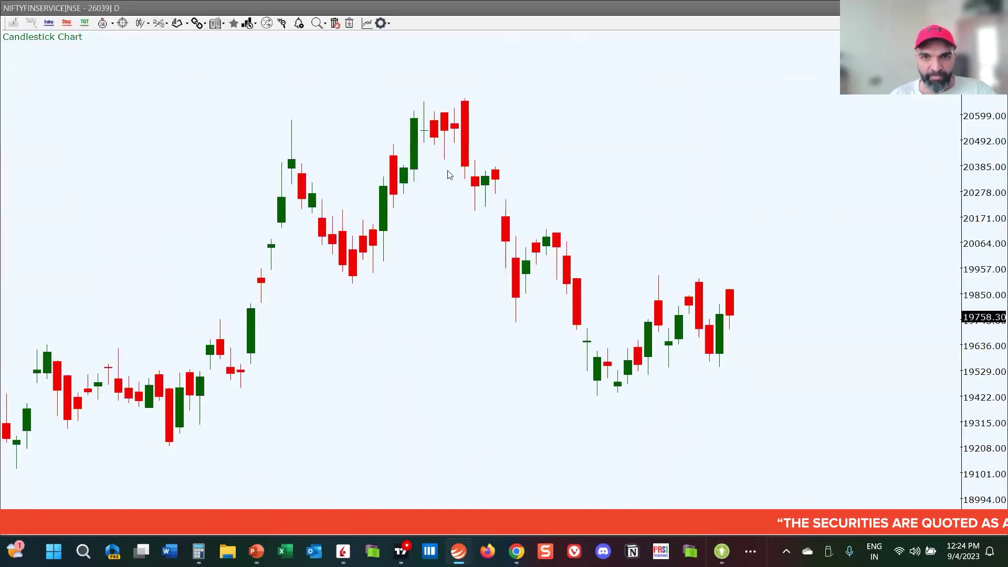
left_click(163, 24)
left_click(176, 95)
left_click(164, 24)
left_click(201, 113)
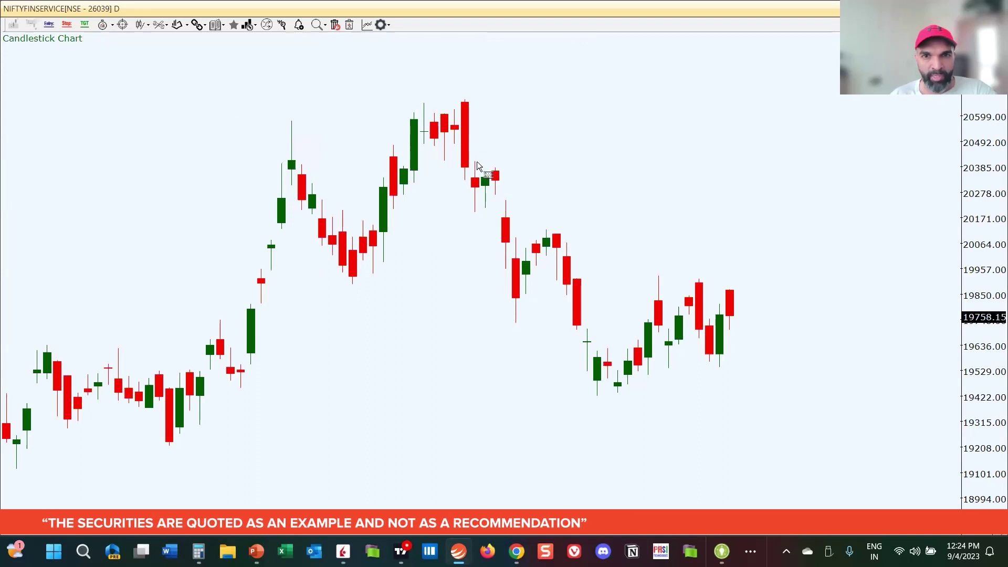
left_click_drag(474, 161, 506, 210)
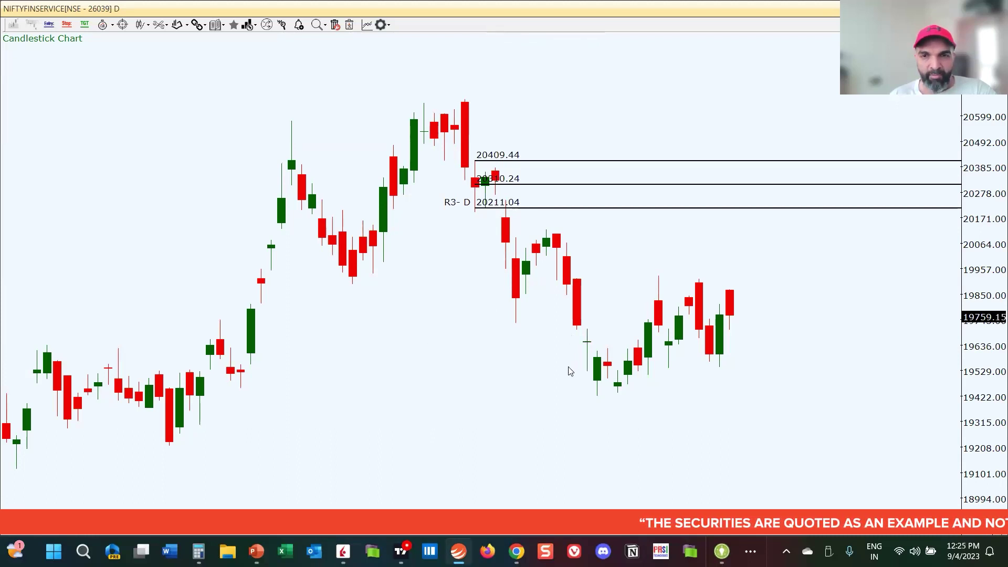
Step: Add a retracement line on the daily NIFTYFINSERVICE chart over the lower rebound high before the next drop, about 20127 to 20013
scroll(576, 376, "down", 1)
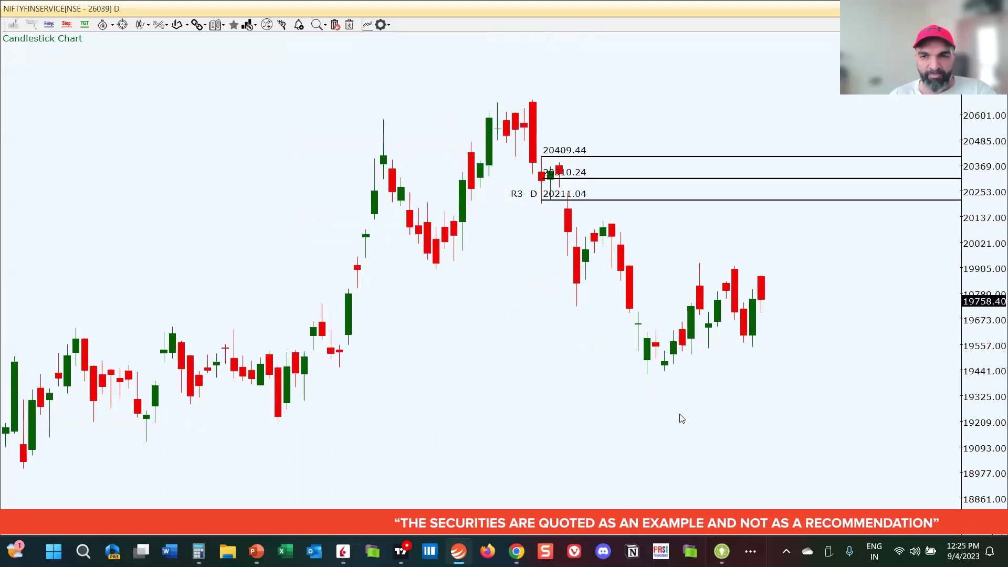
left_click(160, 29)
left_click(200, 110)
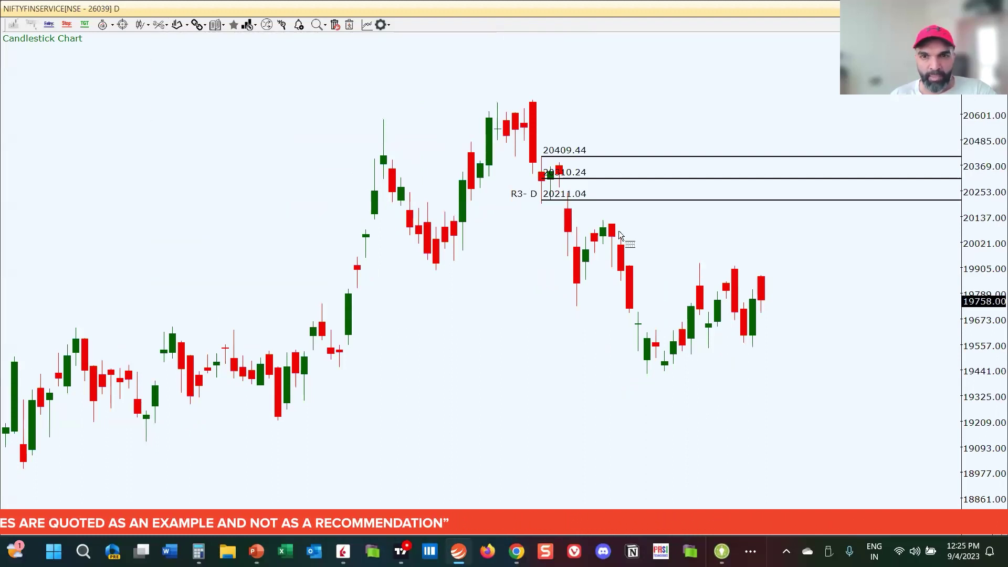
left_click_drag(604, 219, 630, 249)
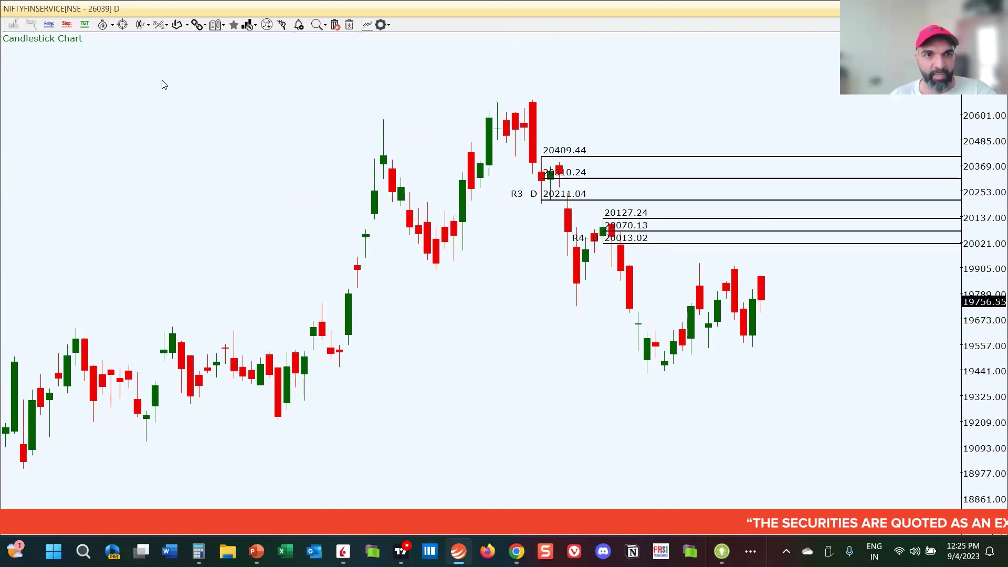
Step: Add a retracement line on the daily NIFTYFINSERVICE chart over the late-June base before the rally, about 19461 to 19549
left_click(160, 34)
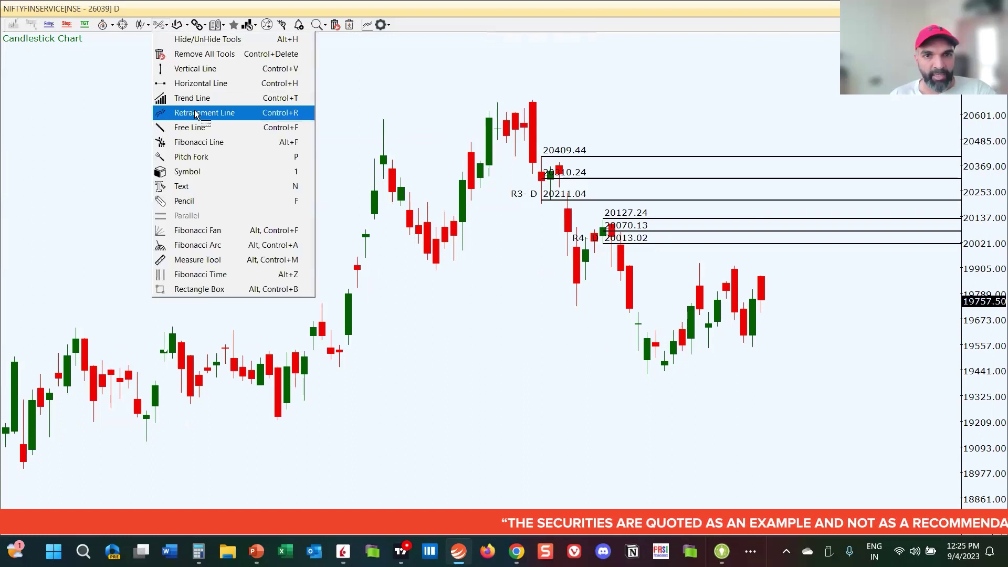
left_click(199, 109)
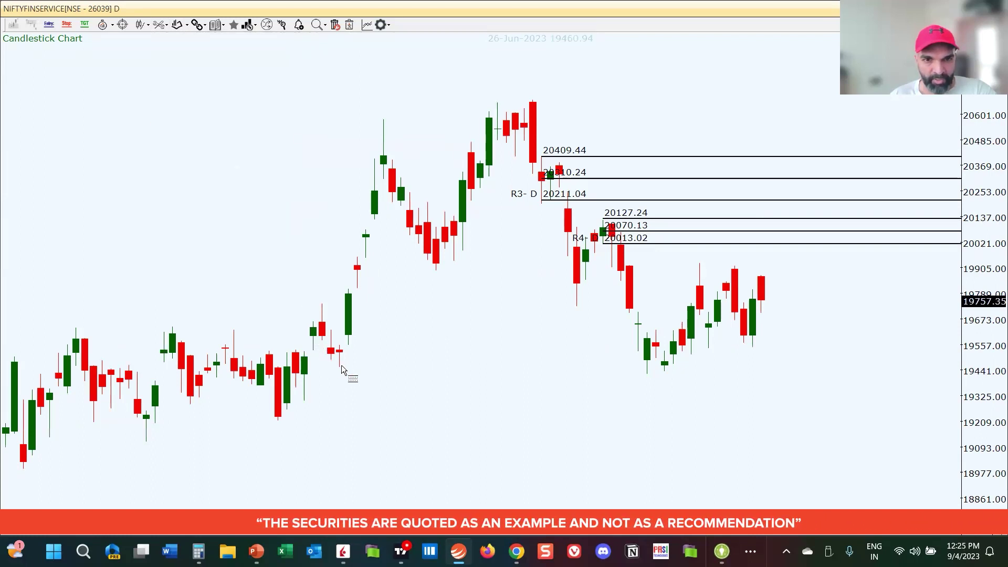
left_click_drag(342, 364, 347, 347)
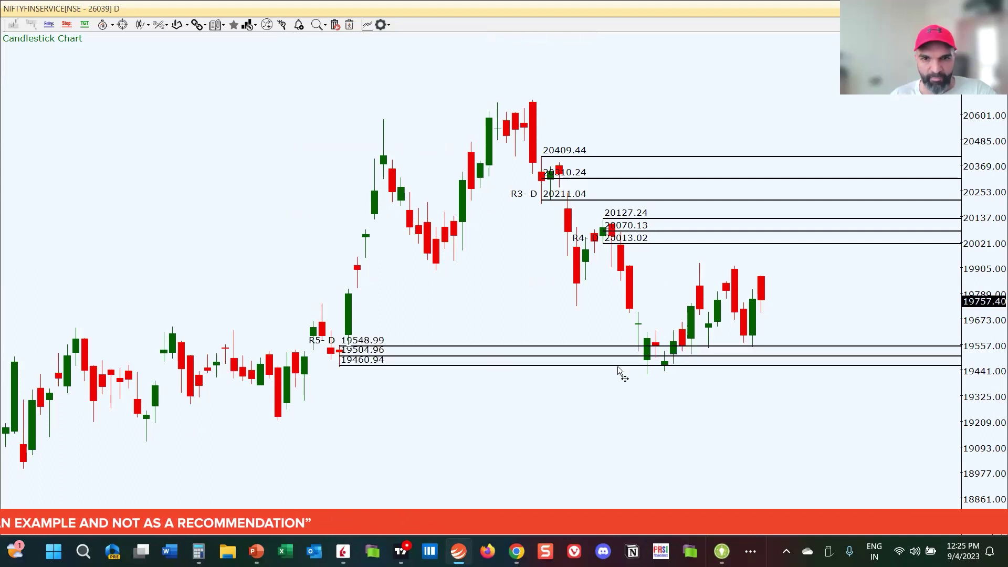